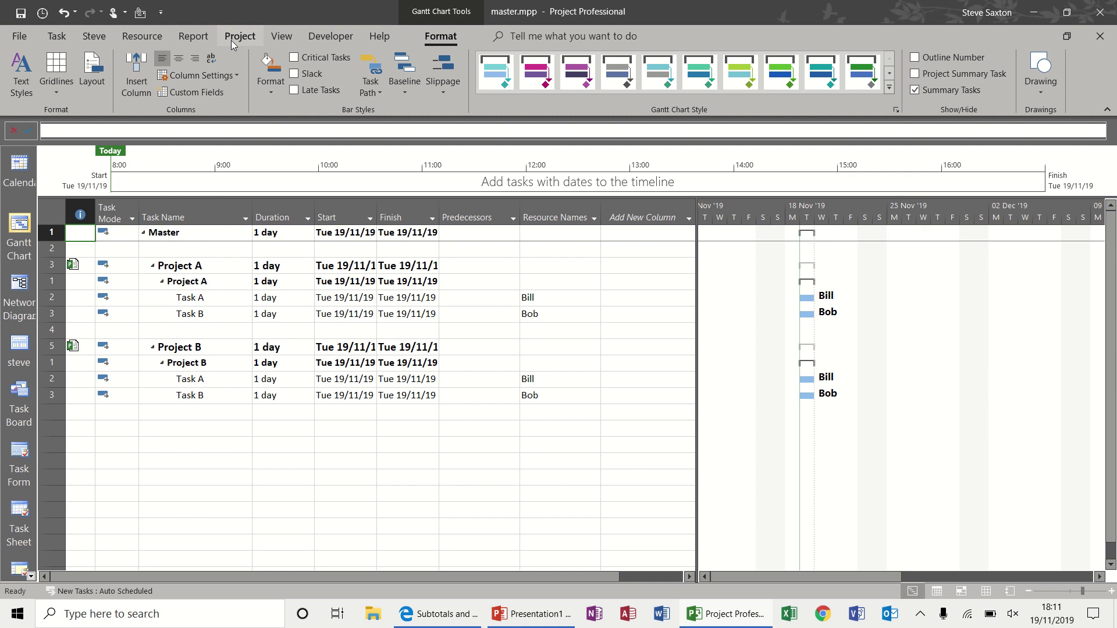
Open the custom 'Resource across Projects' report from the Report commands.
{"action": "left_click", "coordinate": [203, 38]}
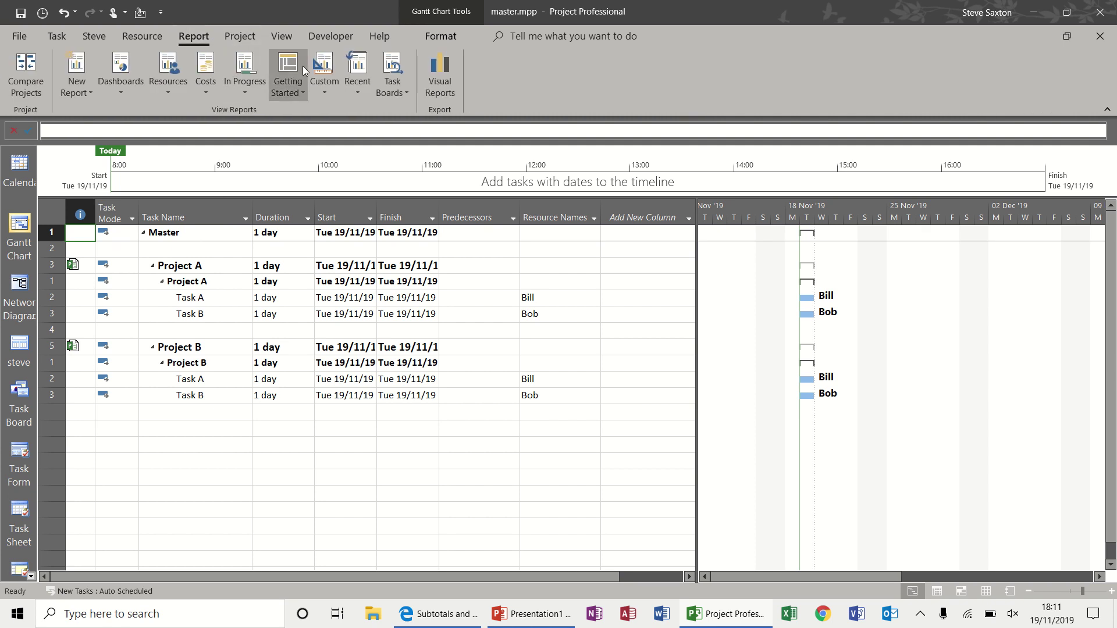
{"action": "left_click", "coordinate": [319, 88]}
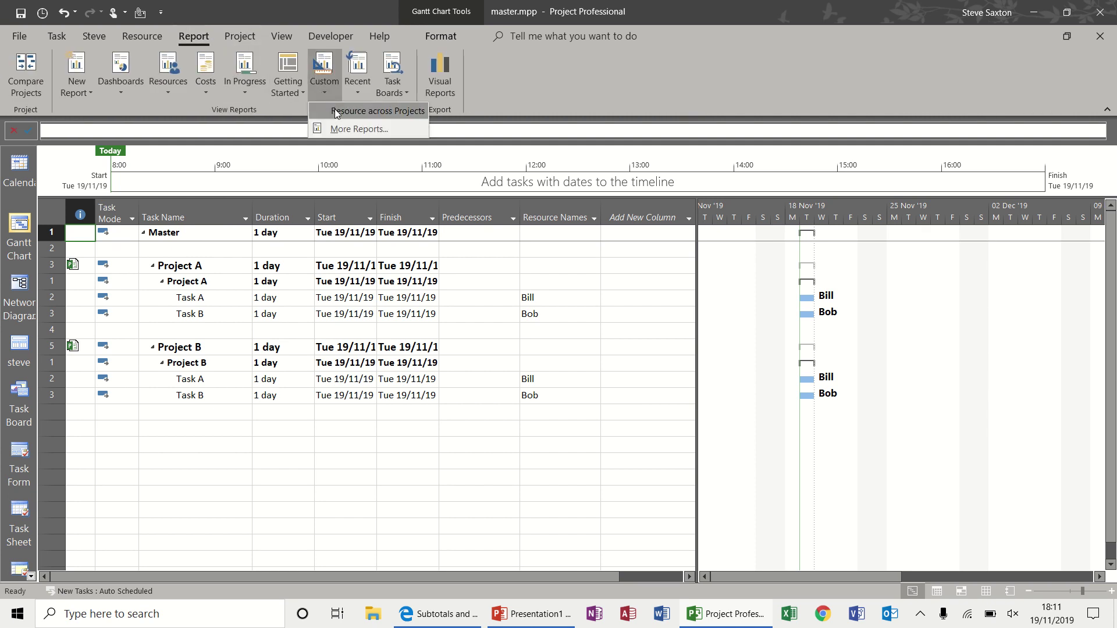
{"action": "left_click", "coordinate": [334, 111]}
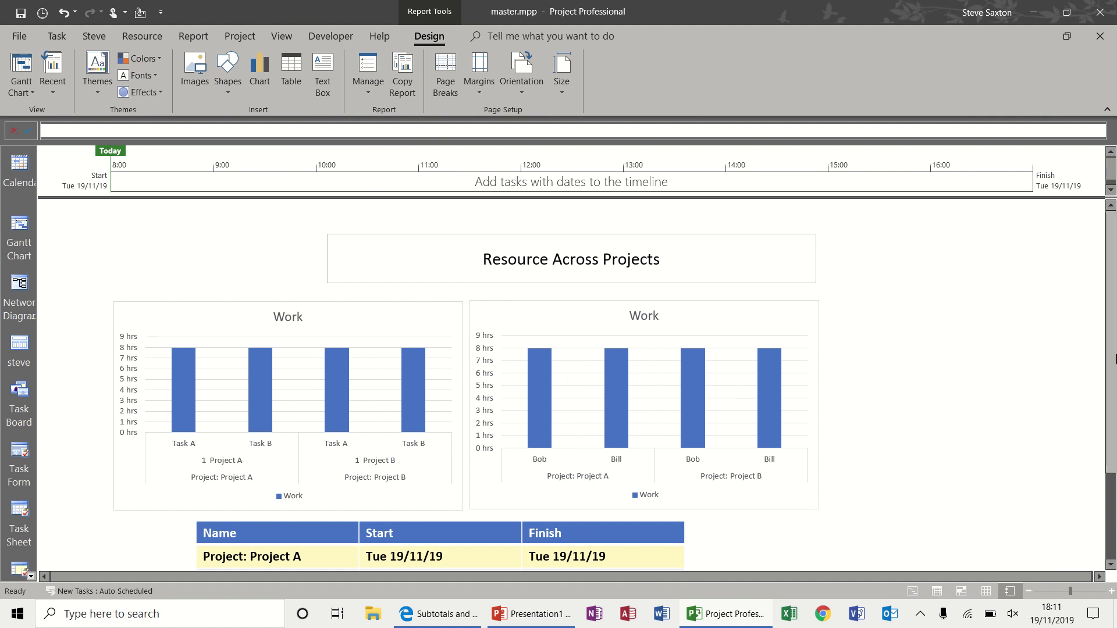
Scroll down to the report's resource table, then return to the Gantt Chart view.
{"action": "scroll", "coordinate": [1115, 357], "scroll_direction": "down", "scroll_amount": 3}
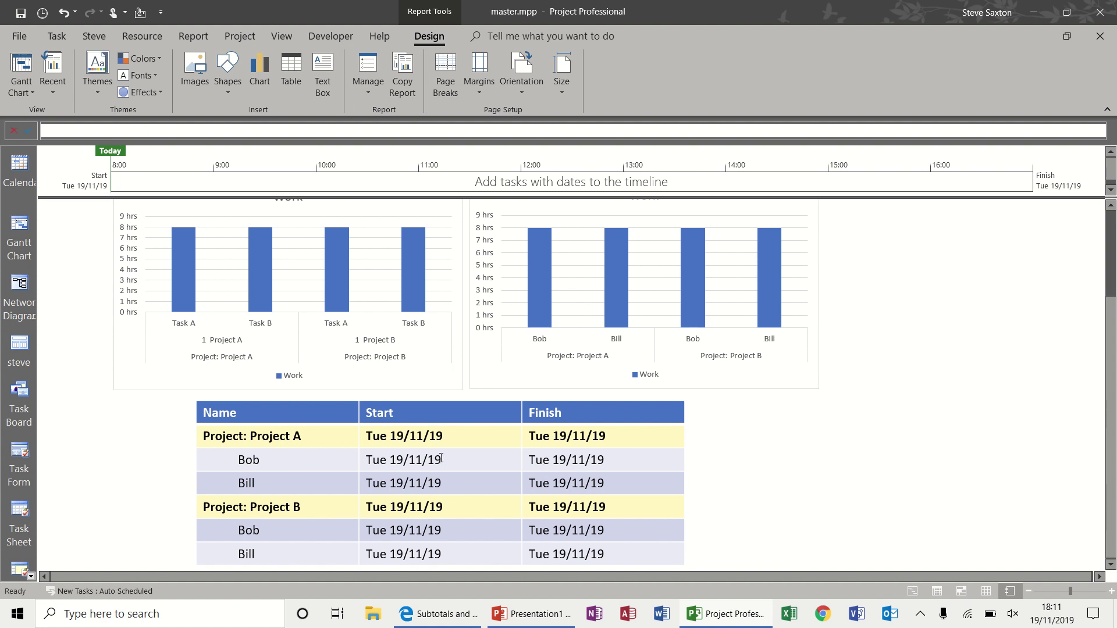
{"action": "left_click", "coordinate": [19, 224]}
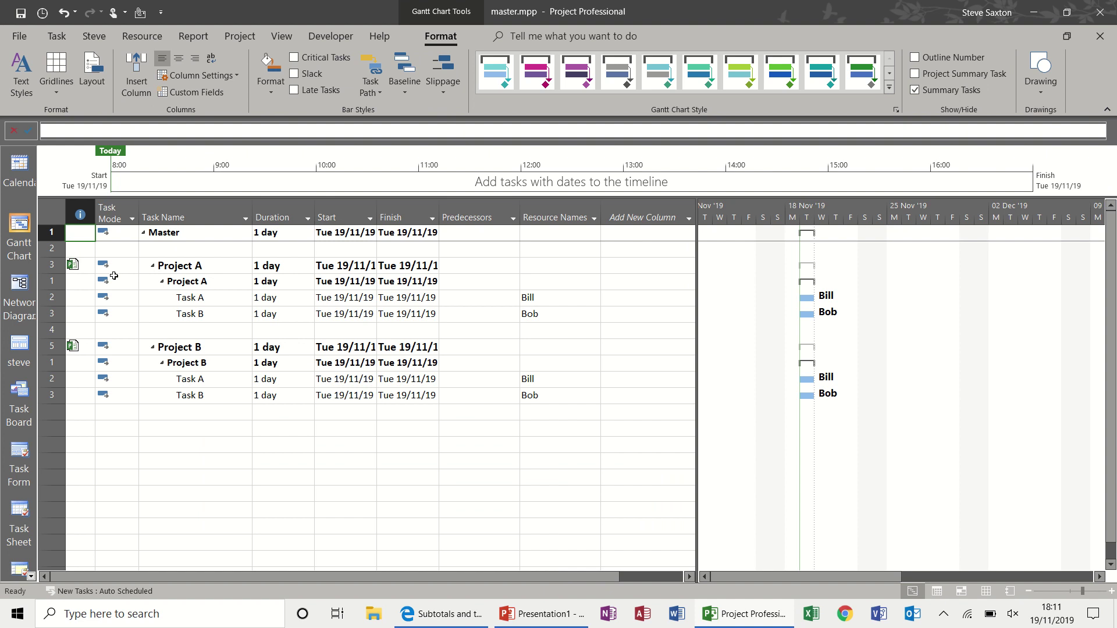
Delete the old Project A and B rows and insert Project A.mpp under Master as a subproject.
{"action": "left_click_drag", "start_coordinate": [58, 265], "coordinate": [64, 411]}
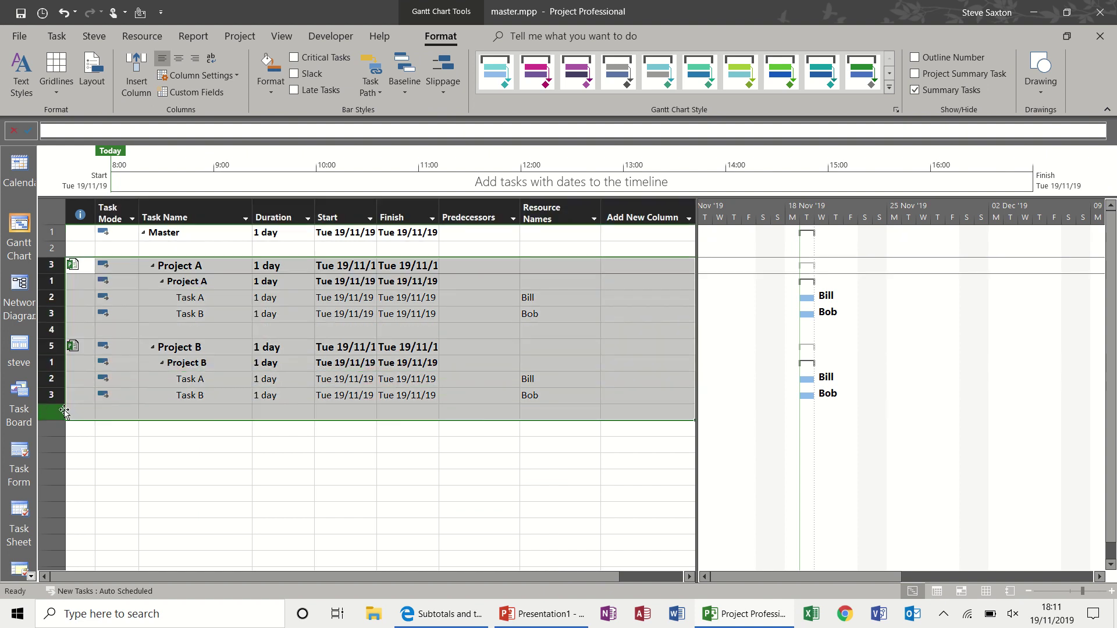
{"action": "key", "text": "Delete"}
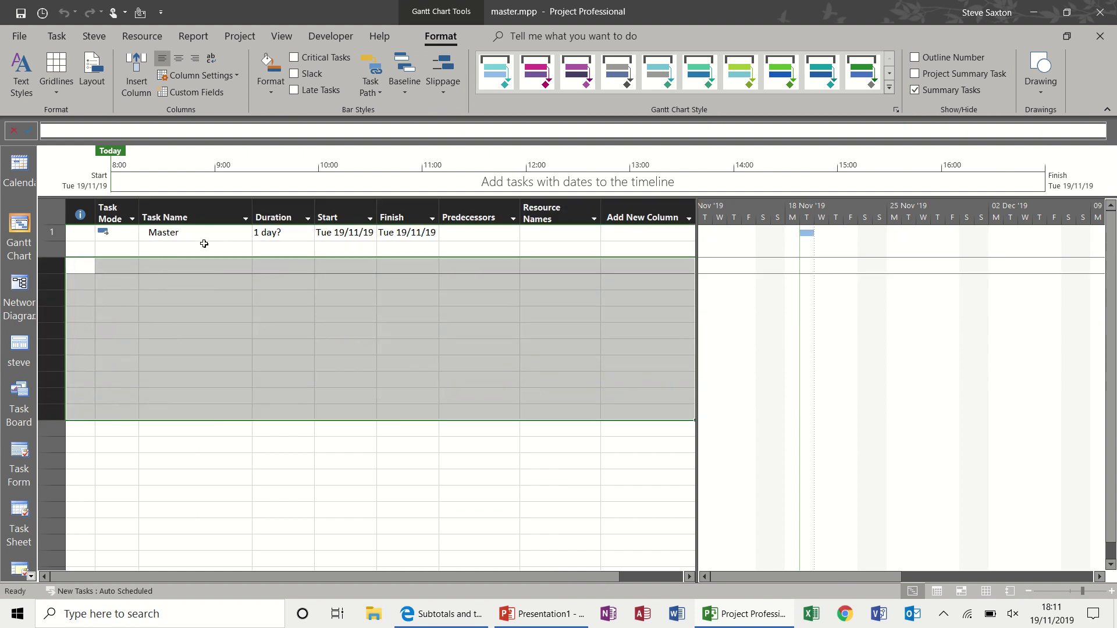
{"action": "left_click", "coordinate": [187, 267]}
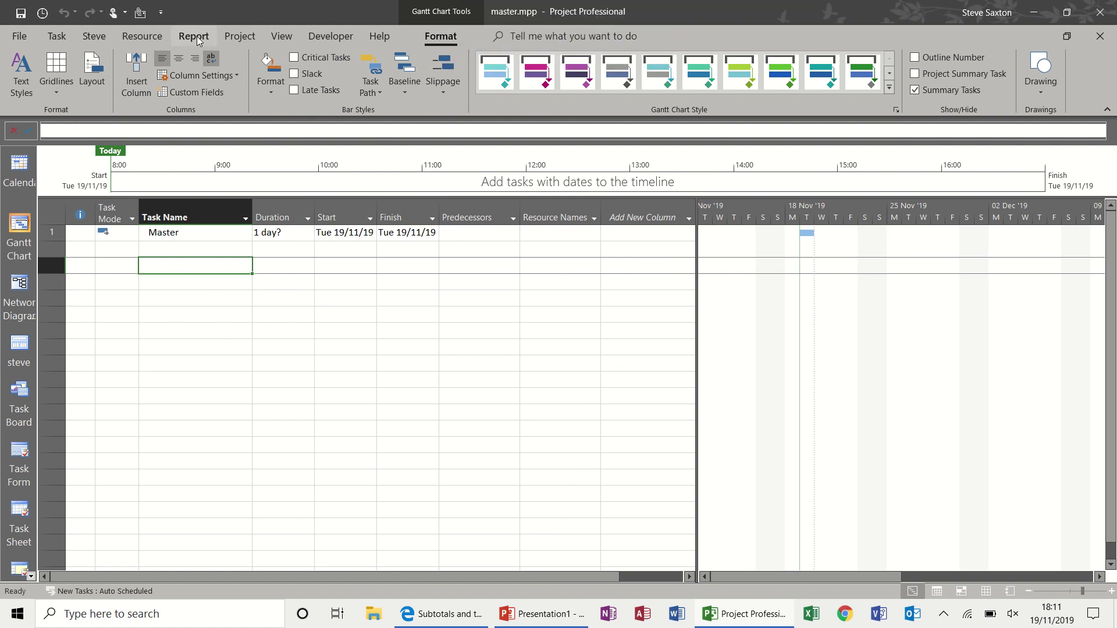
{"action": "left_click", "coordinate": [227, 37]}
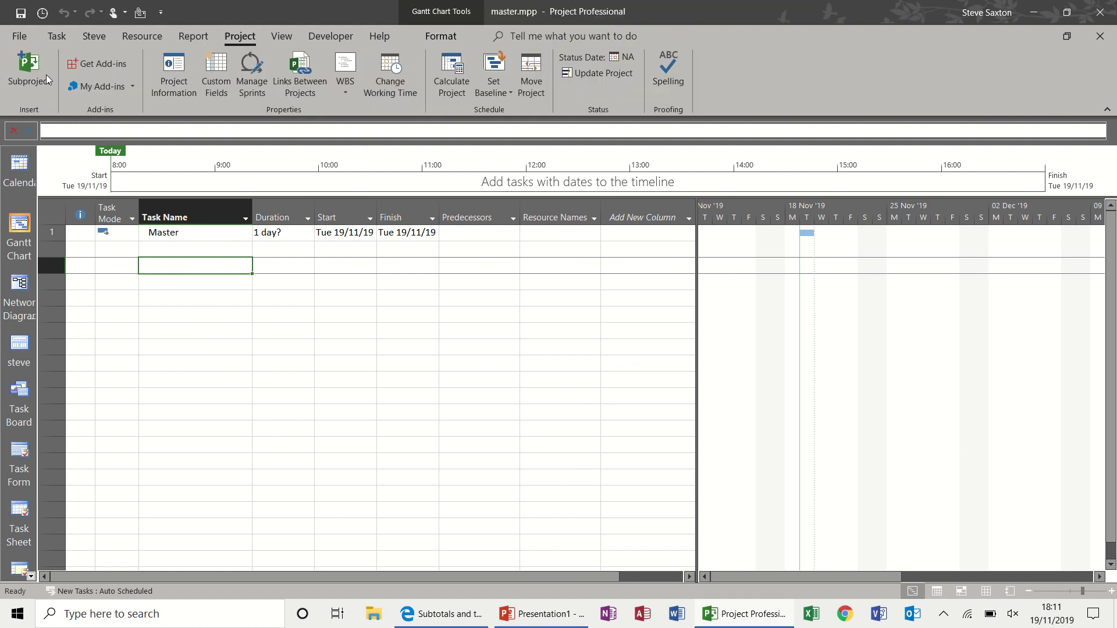
{"action": "left_click", "coordinate": [29, 75]}
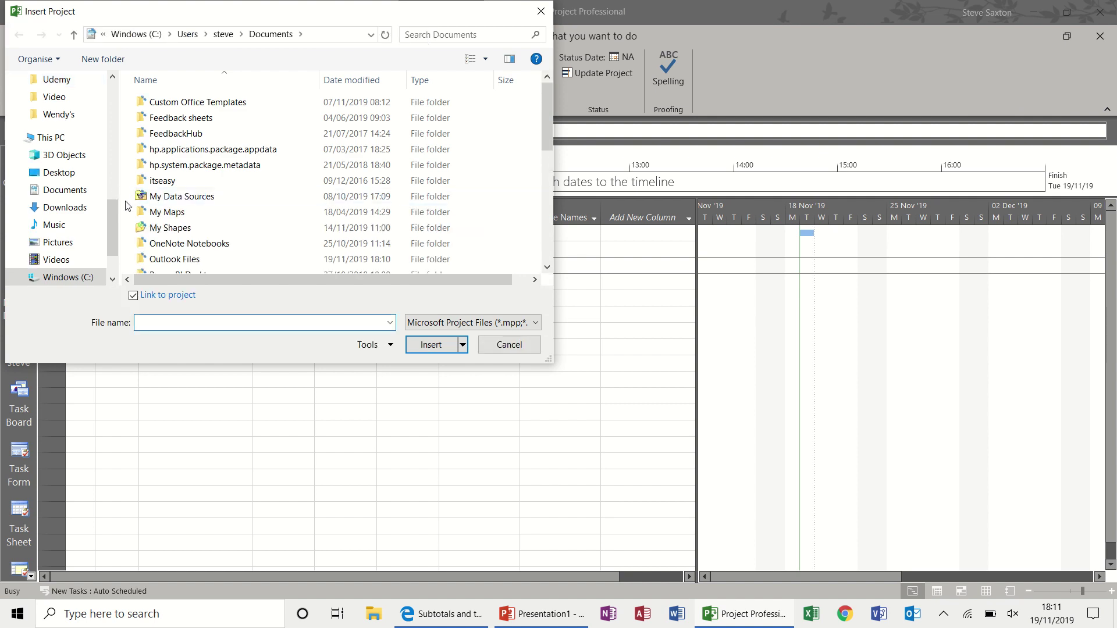
{"action": "left_click", "coordinate": [85, 189]}
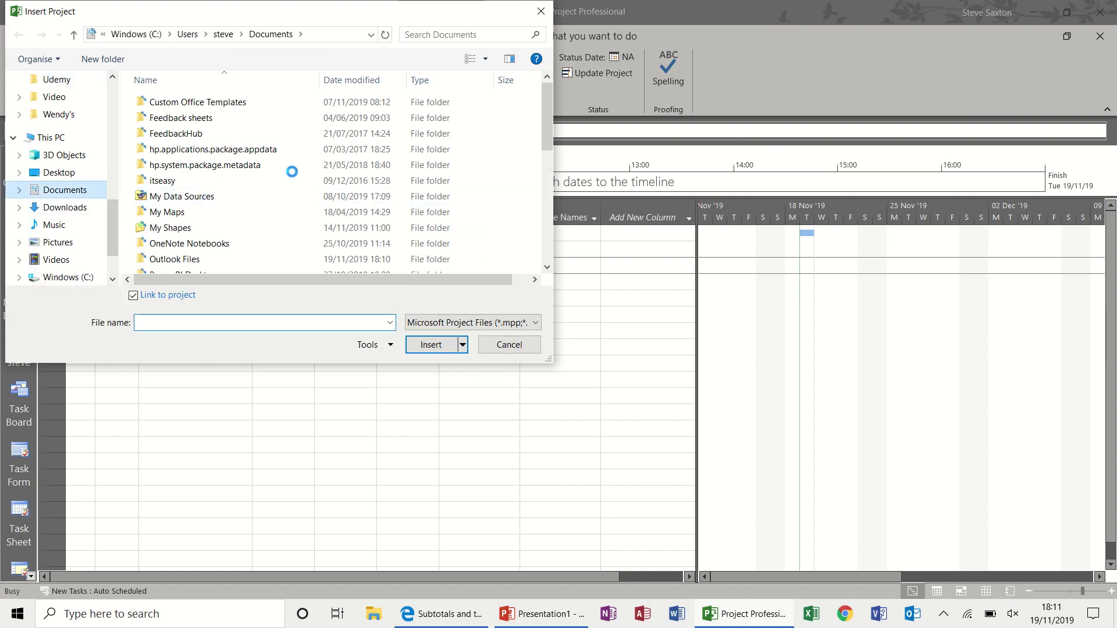
{"action": "left_click_drag", "start_coordinate": [547, 125], "coordinate": [549, 252]}
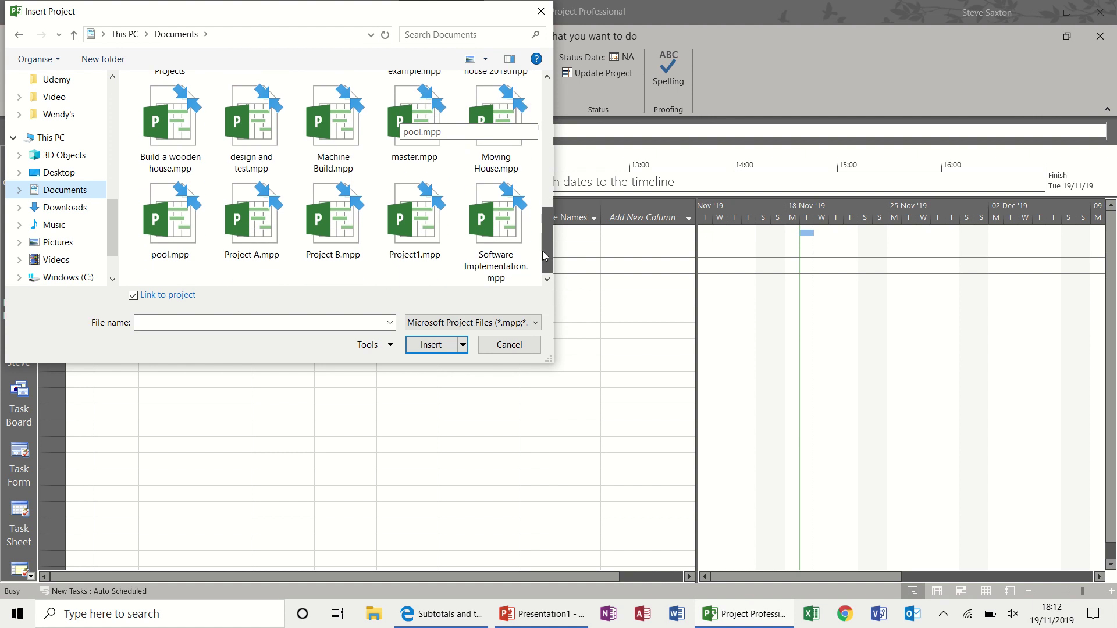
{"action": "double_click", "coordinate": [253, 226]}
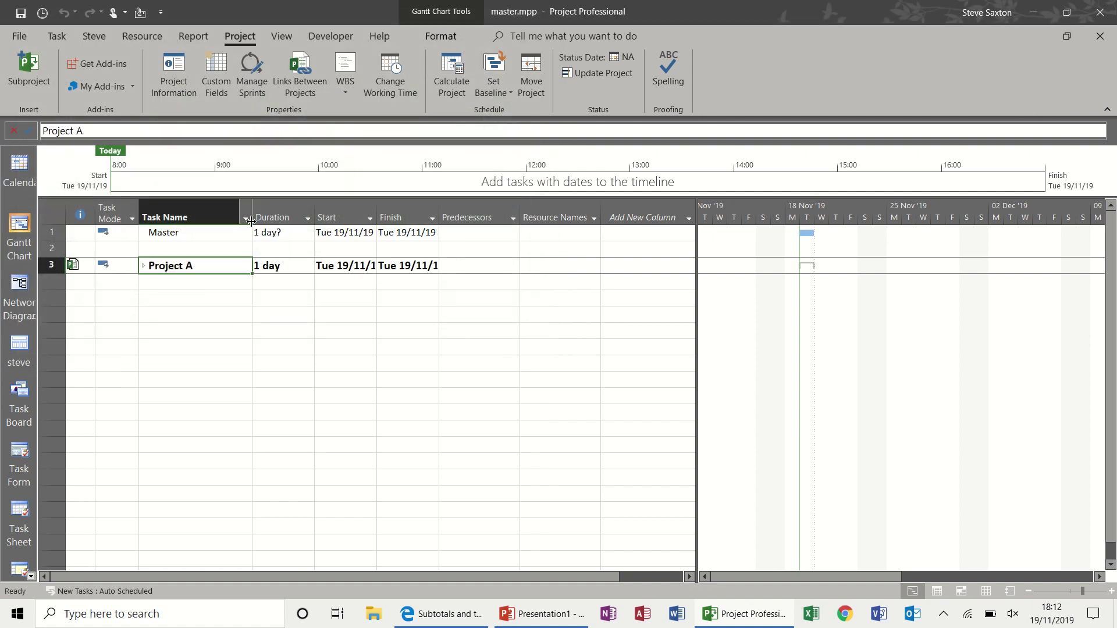
Insert Project B.mpp as the next subproject and expand Project A to show its tasks.
{"action": "right_click", "coordinate": [193, 300]}
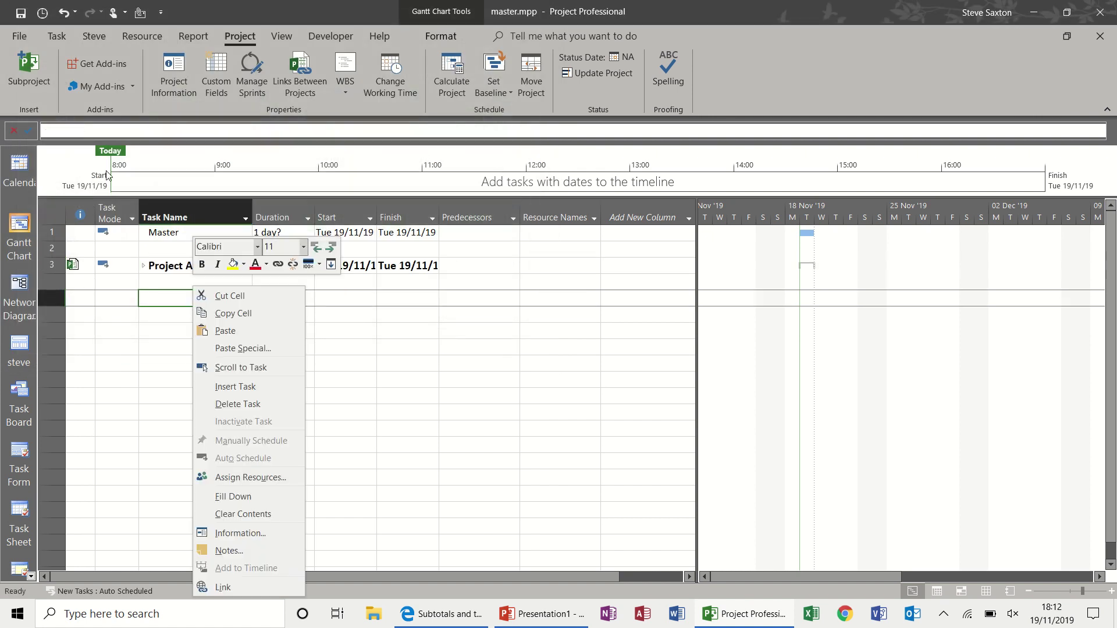
{"action": "left_click", "coordinate": [30, 68]}
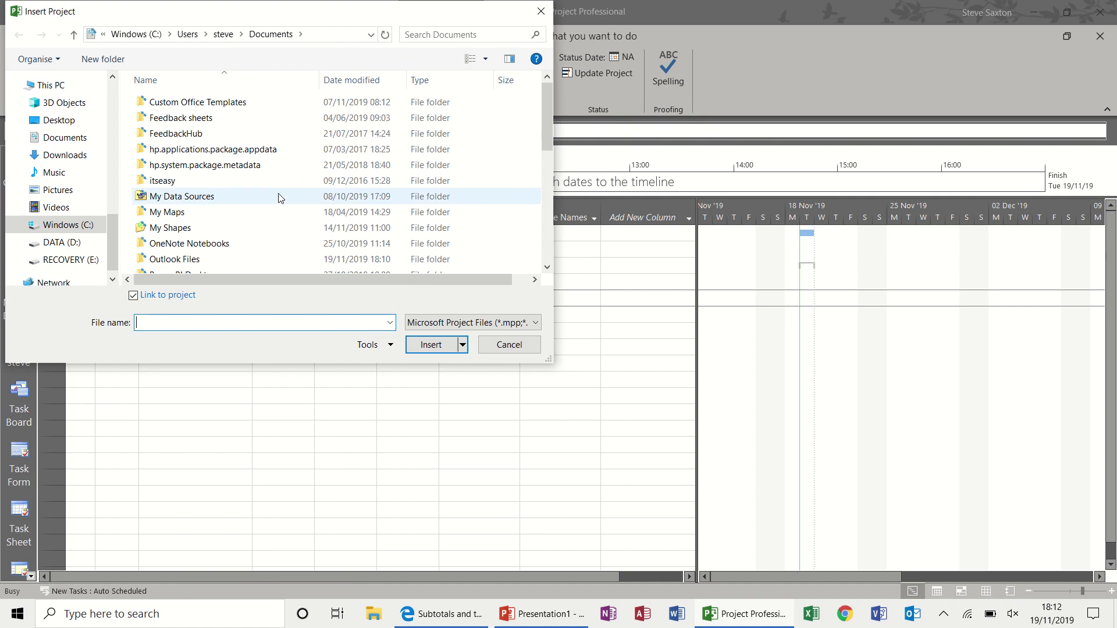
{"action": "left_click_drag", "start_coordinate": [550, 170], "coordinate": [546, 249]}
{"action": "double_click", "coordinate": [198, 233]}
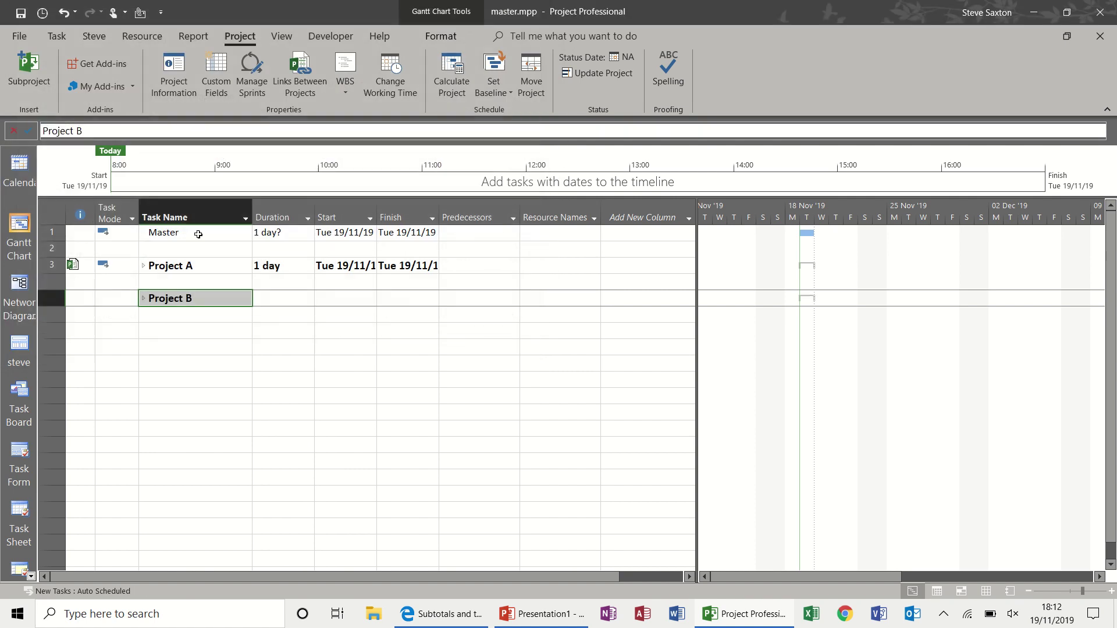
{"action": "left_click", "coordinate": [144, 267]}
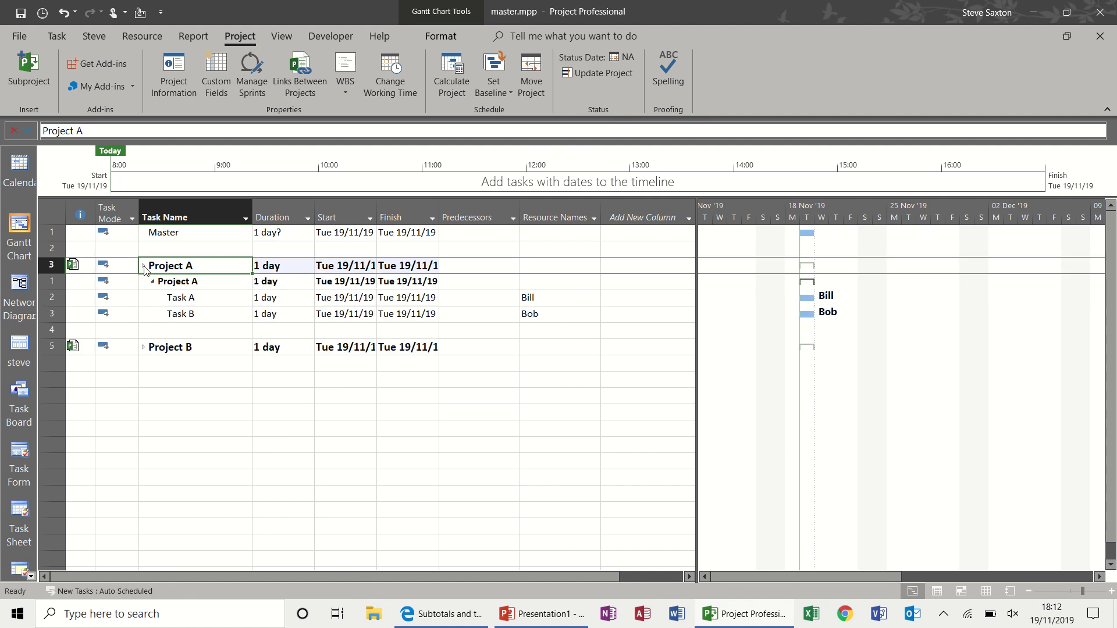
Expand Project B and type new resource names for Project A's Task A and Task B.
{"action": "left_click", "coordinate": [143, 347]}
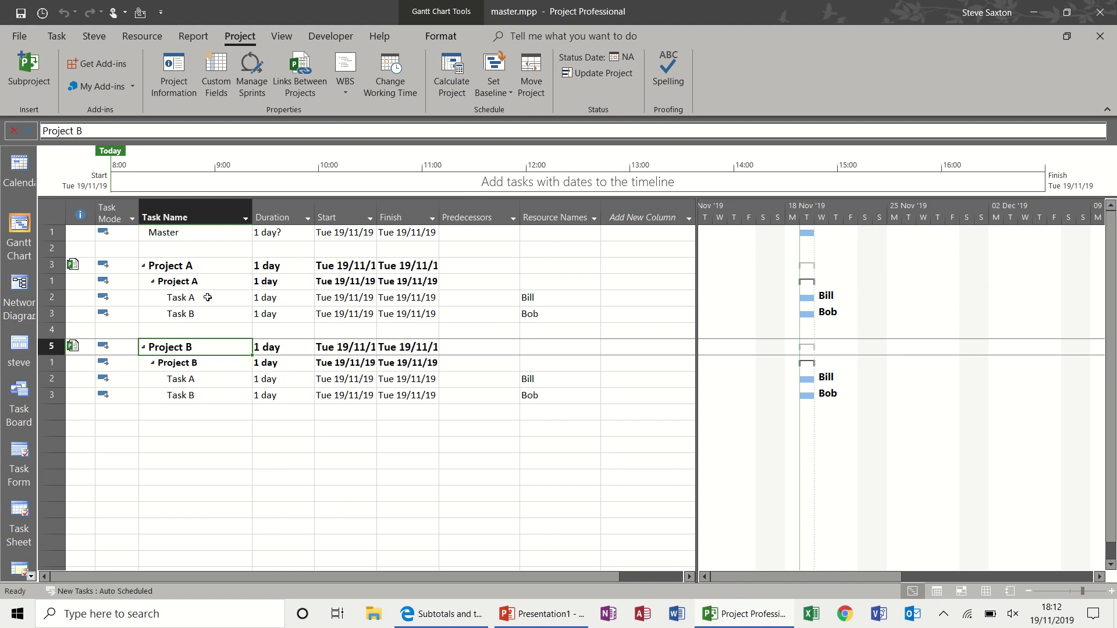
{"action": "left_click", "coordinate": [195, 378]}
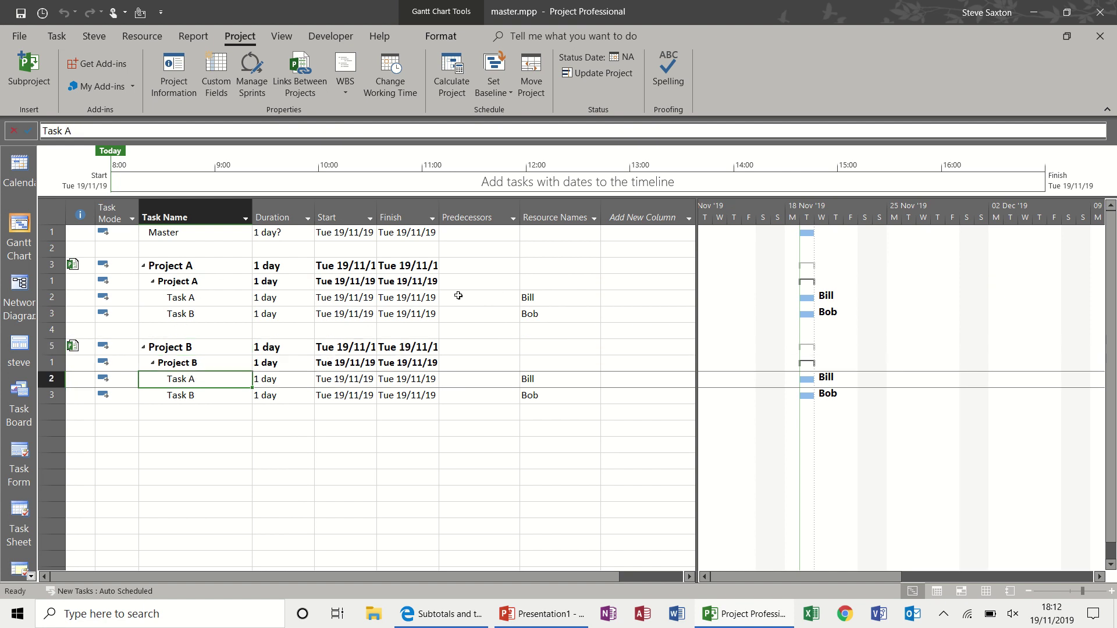
{"action": "left_click", "coordinate": [542, 298]}
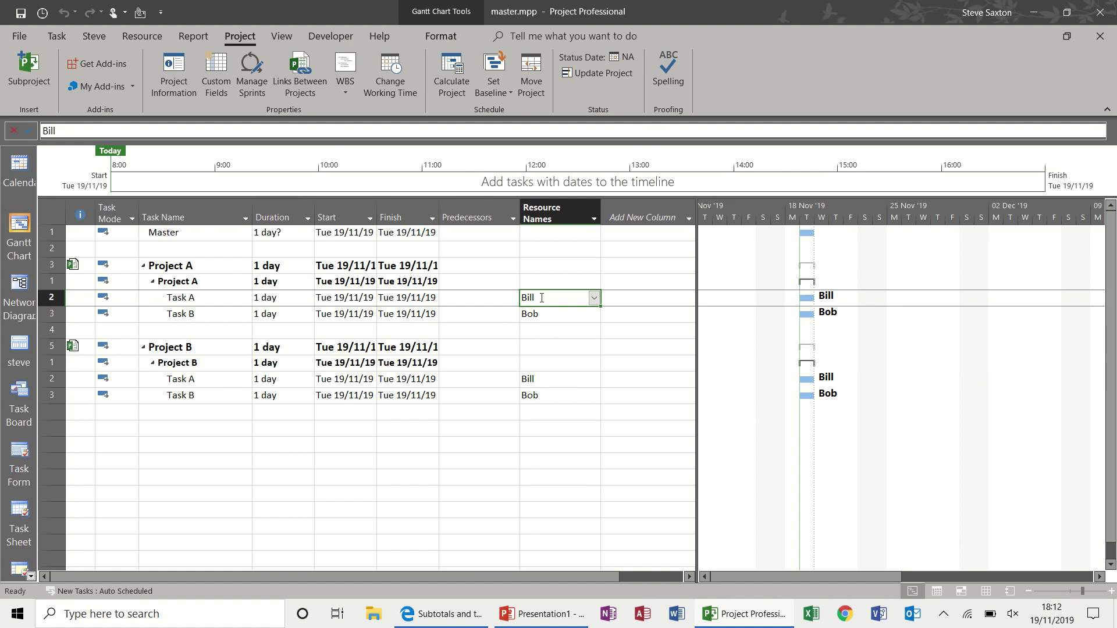
{"action": "type", "text": "Steve"}
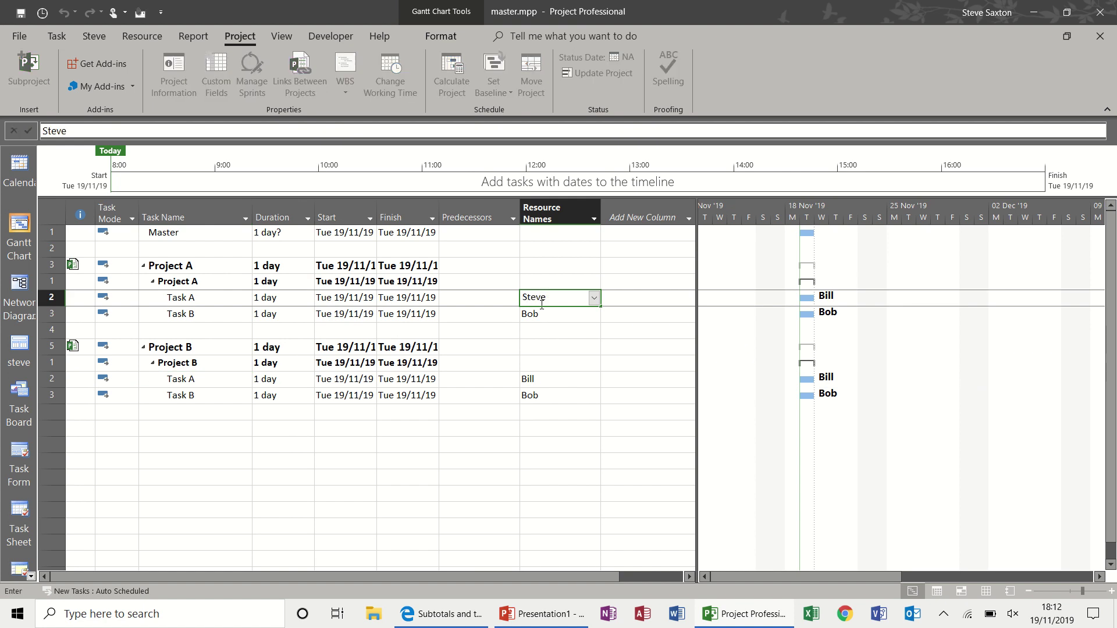
{"action": "left_click", "coordinate": [544, 314]}
{"action": "type", "text": "Paul"}
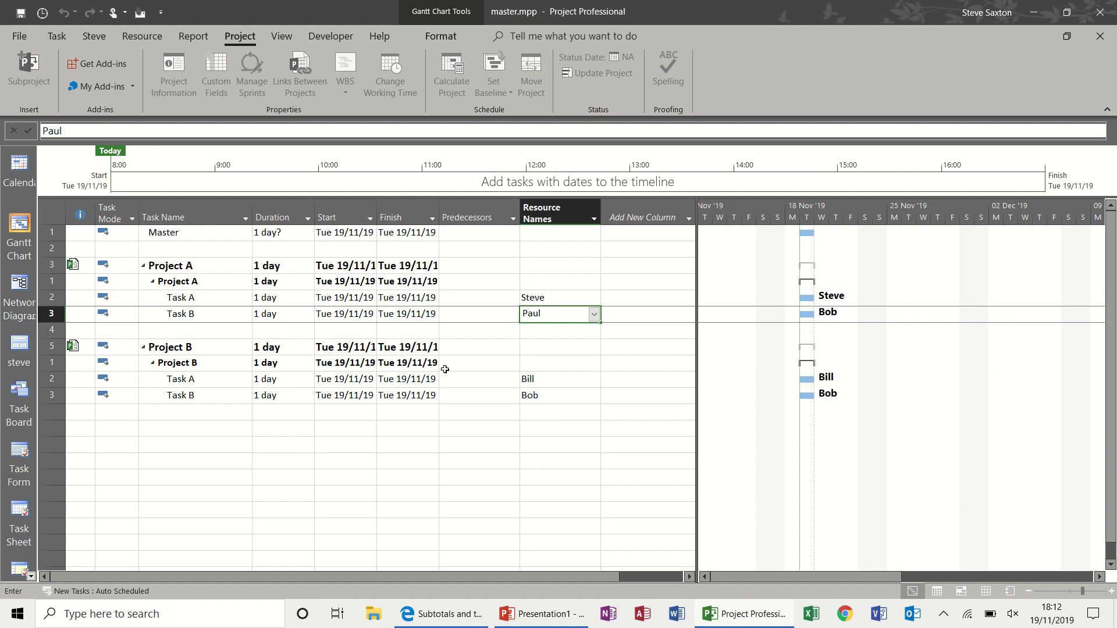
{"action": "left_click", "coordinate": [445, 369]}
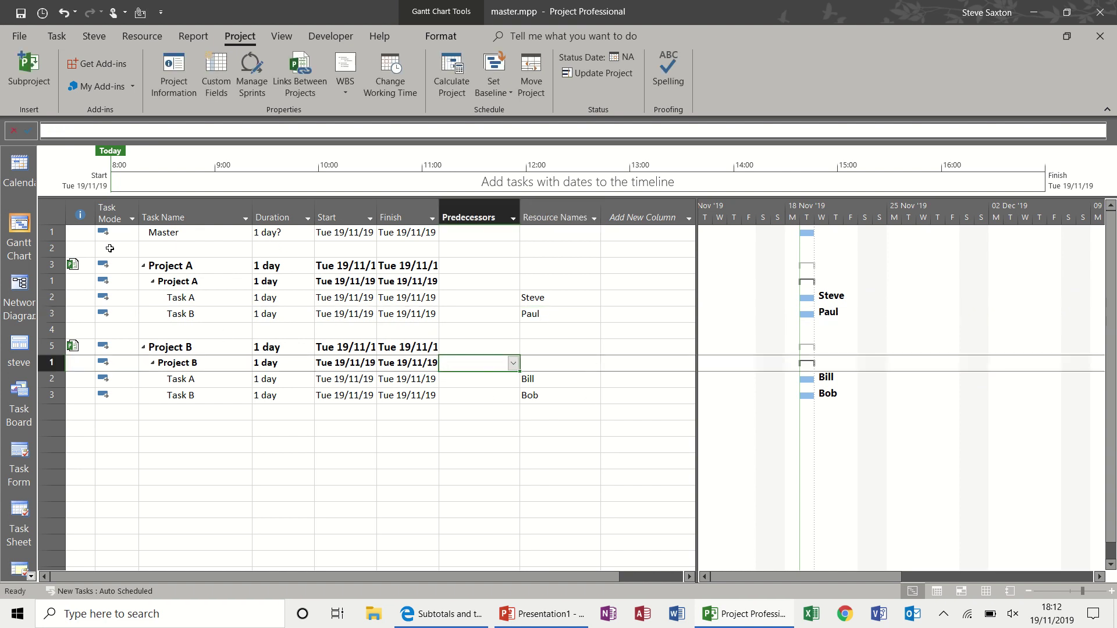
Indent Project A and Project B under Master, then select Project B's Task A duration.
{"action": "left_click_drag", "start_coordinate": [49, 265], "coordinate": [44, 401]}
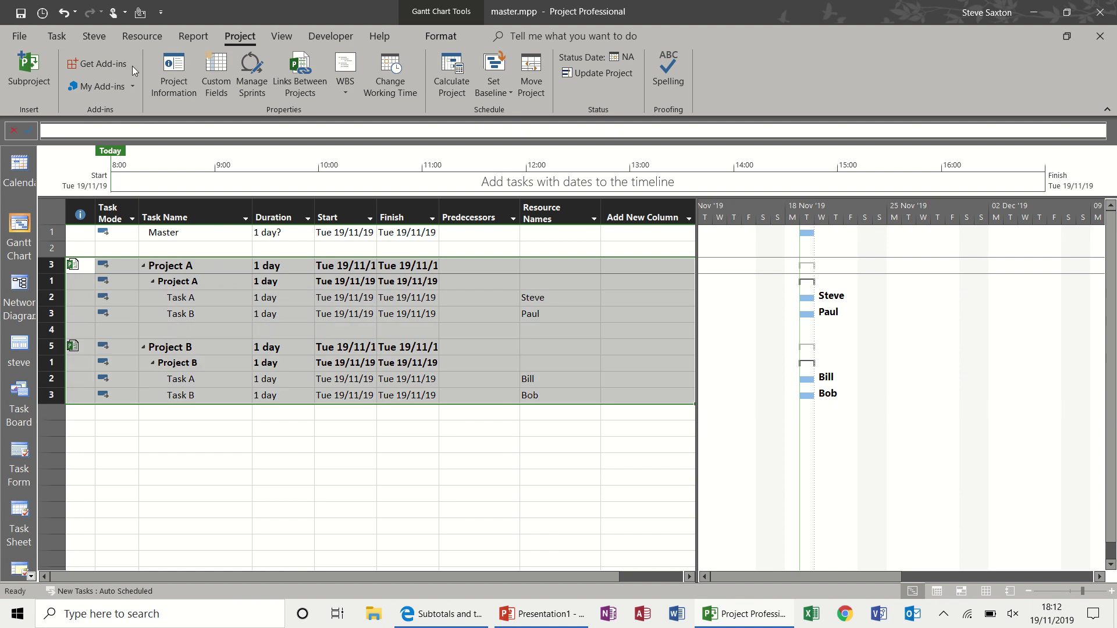
{"action": "left_click", "coordinate": [57, 37]}
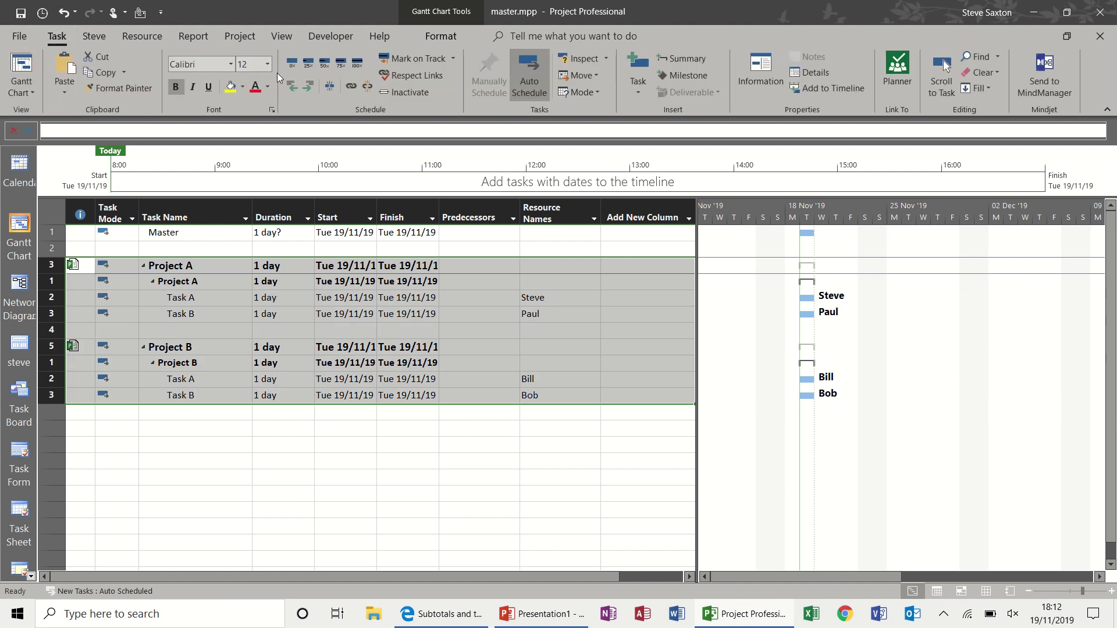
{"action": "left_click", "coordinate": [308, 86]}
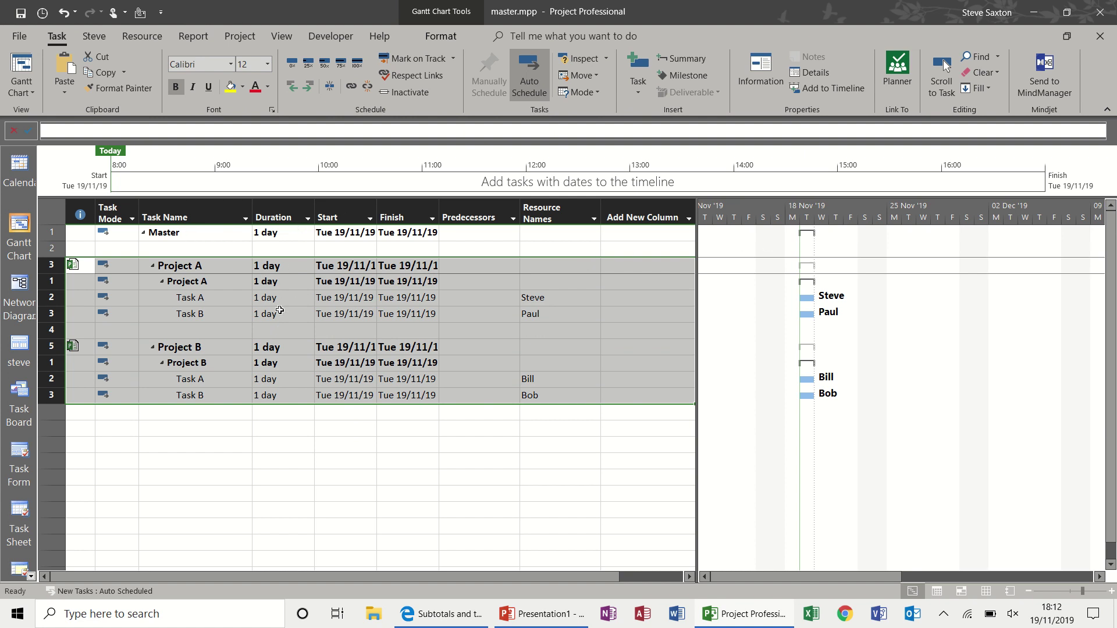
{"action": "left_click", "coordinate": [280, 381]}
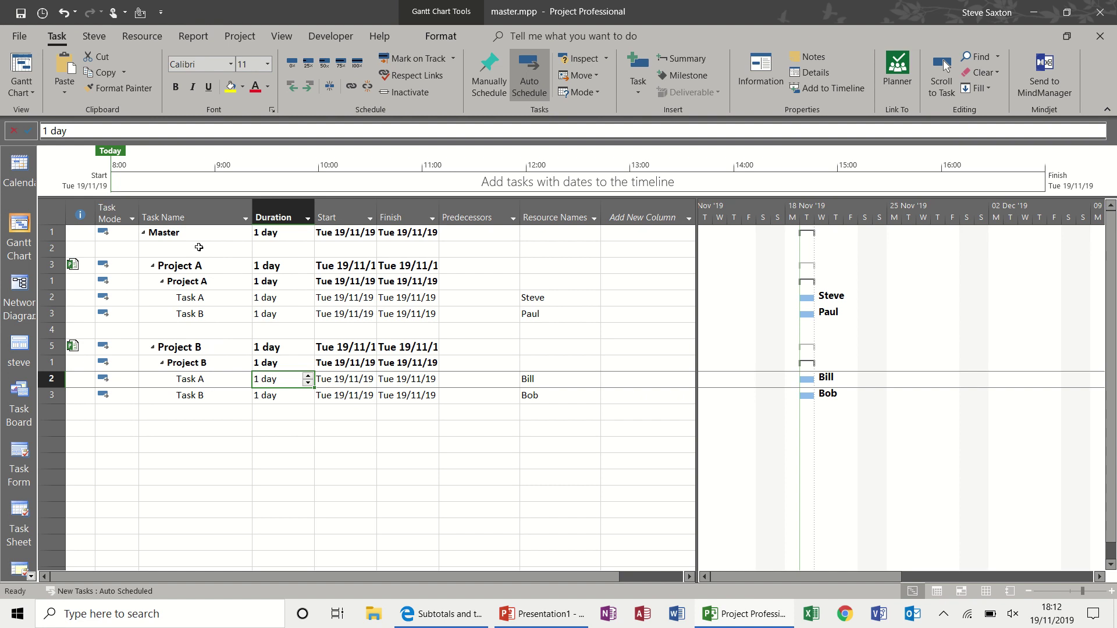
{"action": "left_click", "coordinate": [194, 36]}
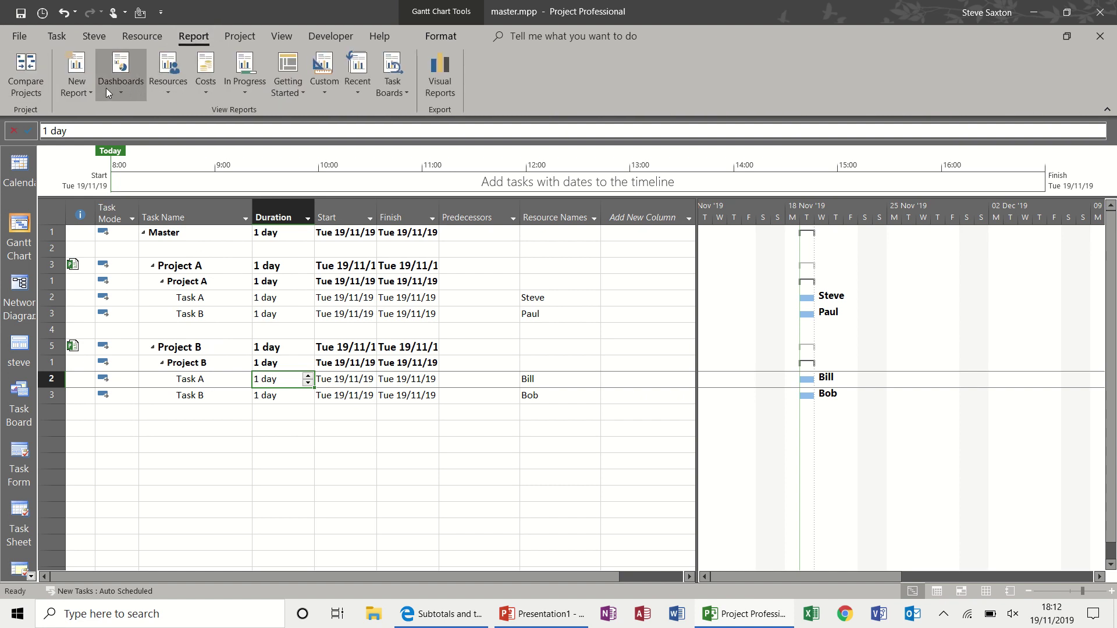
Create a new blank report named 'Report One'.
{"action": "left_click", "coordinate": [84, 66]}
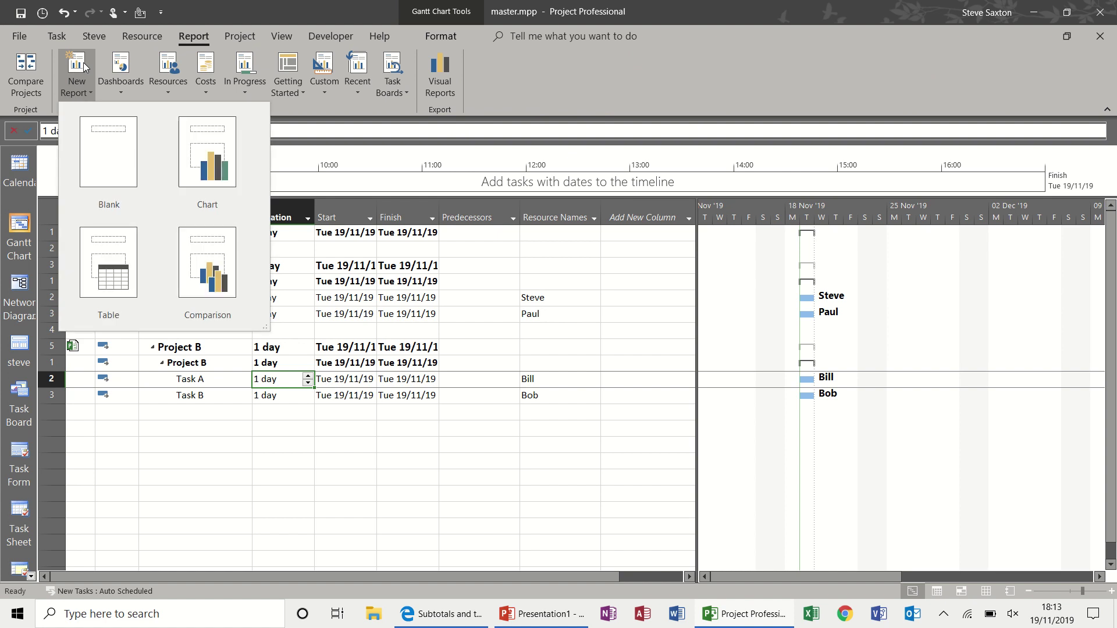
{"action": "left_click", "coordinate": [109, 146]}
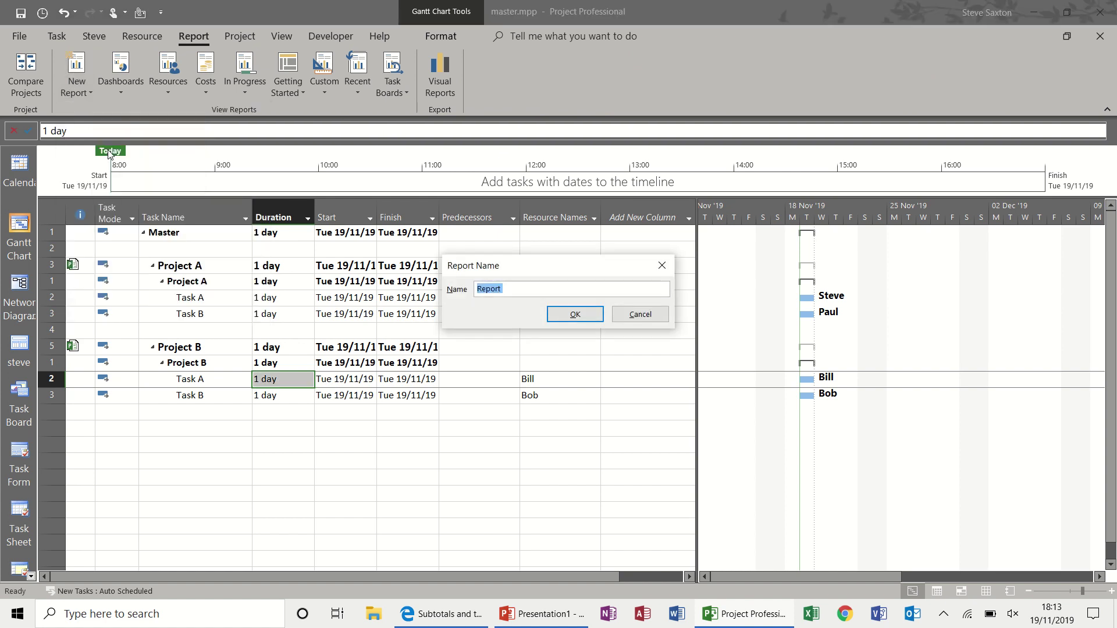
{"action": "type", "text": "Re"}
{"action": "left_click", "coordinate": [582, 317]}
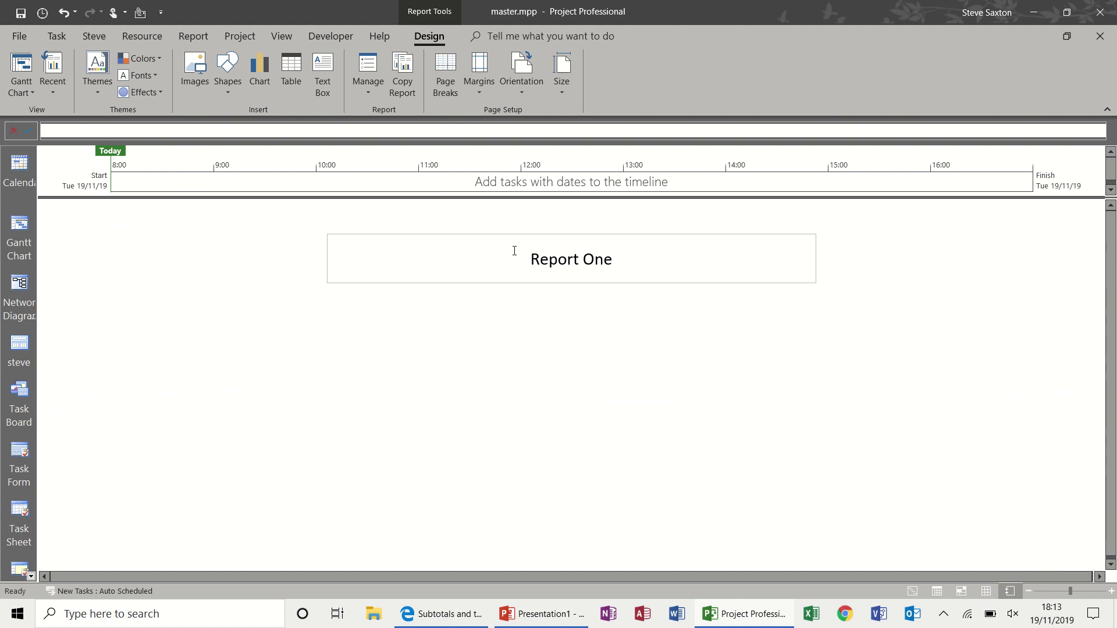
Add a clustered column chart on the left showing only Work, at outline level All Subtasks.
{"action": "left_click", "coordinate": [260, 70]}
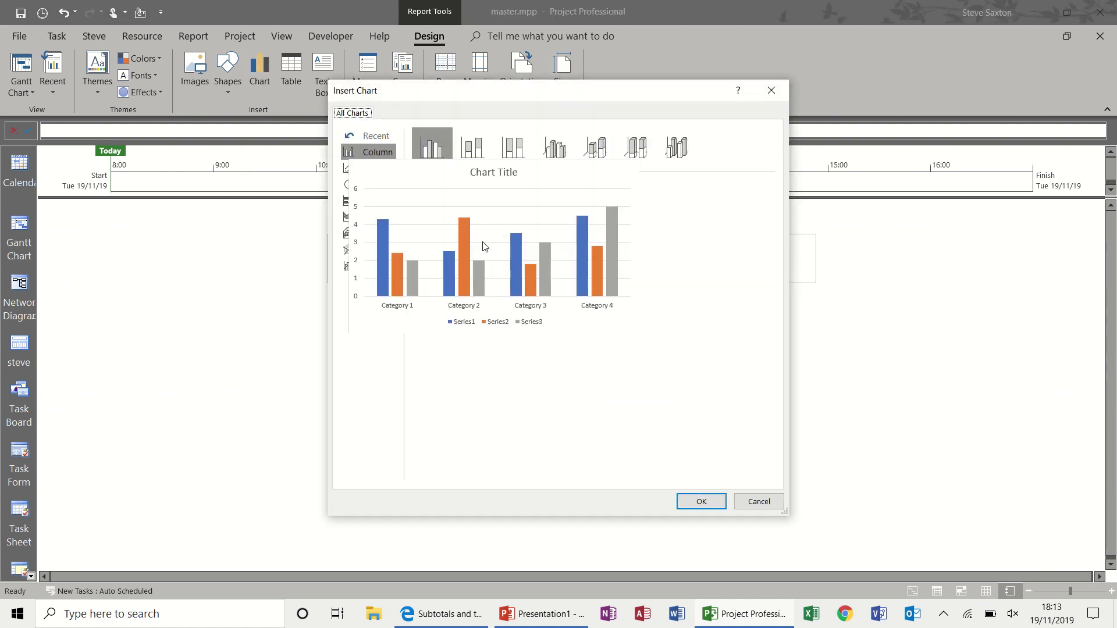
{"action": "double_click", "coordinate": [486, 246]}
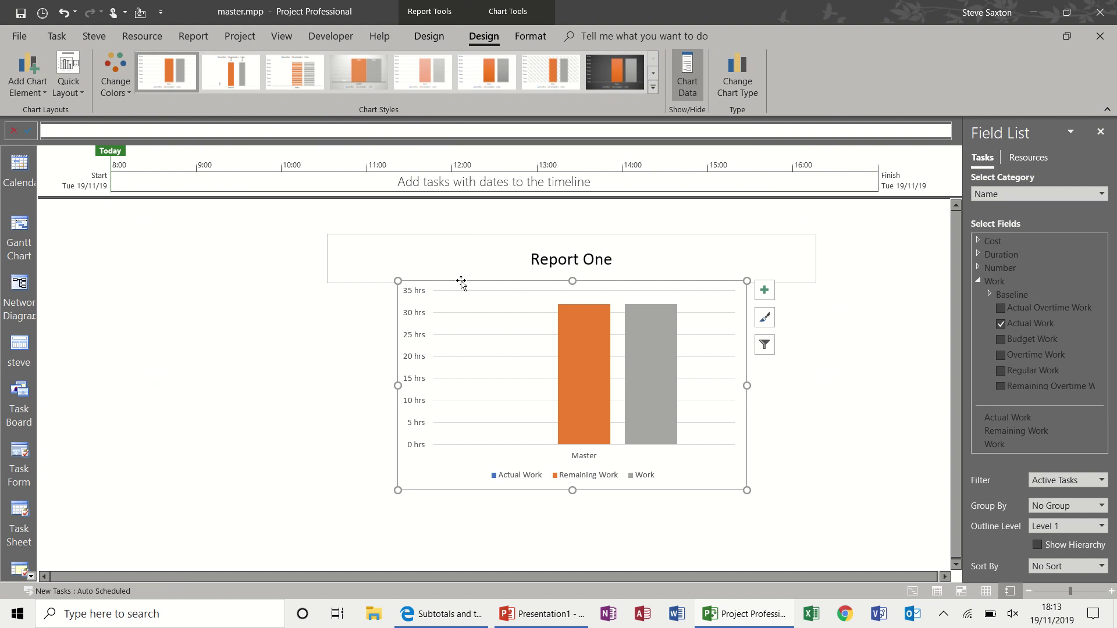
{"action": "left_click_drag", "start_coordinate": [460, 280], "coordinate": [153, 289]}
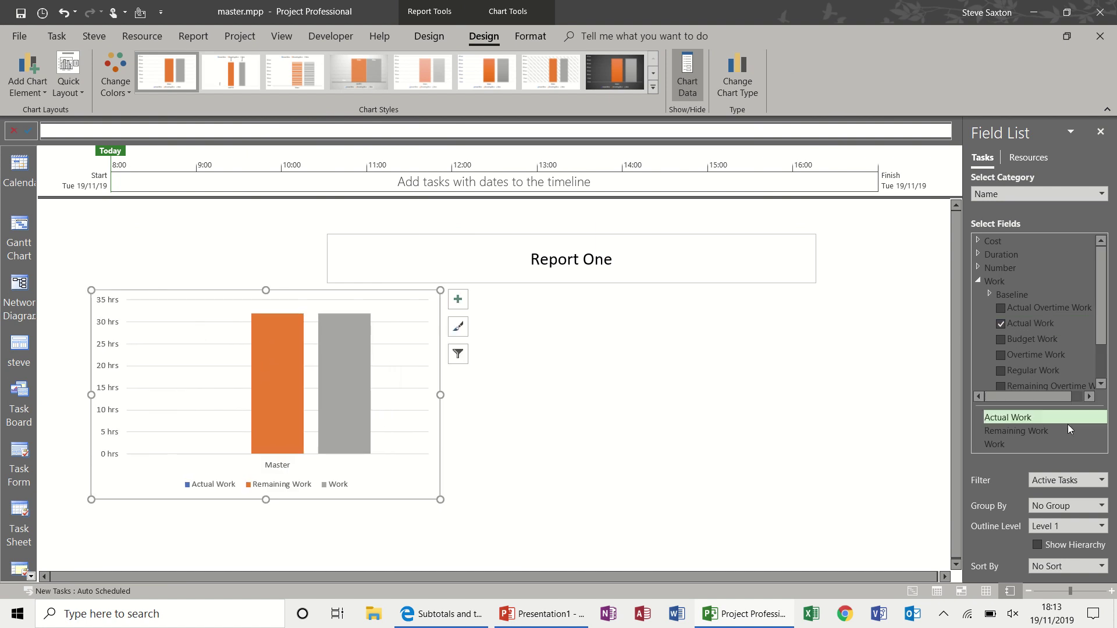
{"action": "left_click", "coordinate": [1044, 324]}
{"action": "scroll", "coordinate": [1035, 343], "scroll_direction": "down", "scroll_amount": 1}
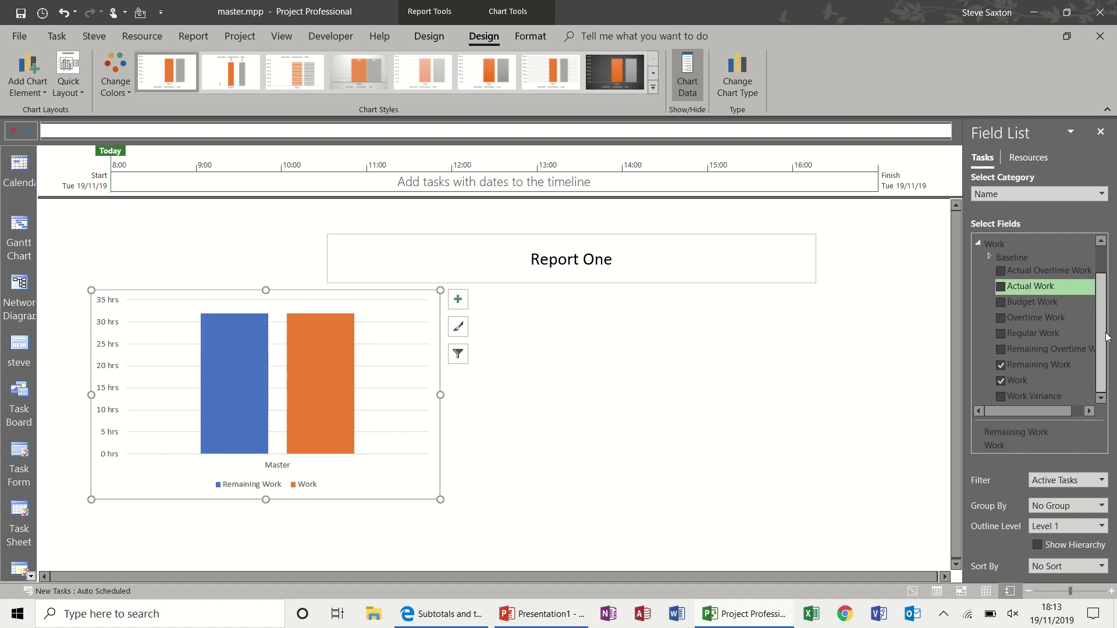
{"action": "left_click", "coordinate": [1002, 365]}
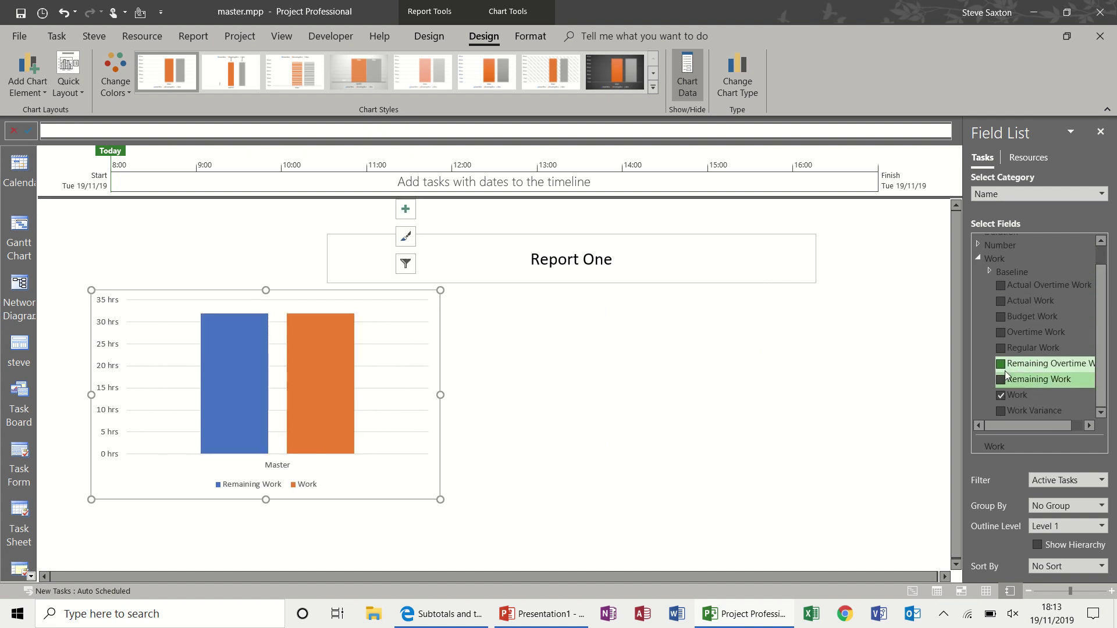
{"action": "left_click", "coordinate": [1101, 527]}
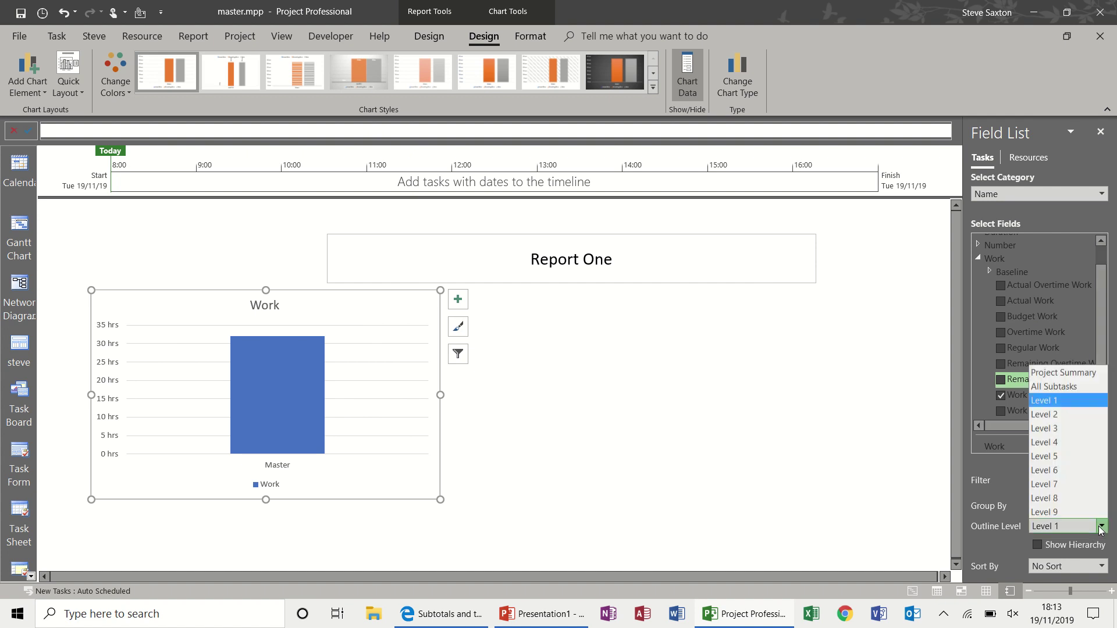
{"action": "left_click", "coordinate": [1060, 387]}
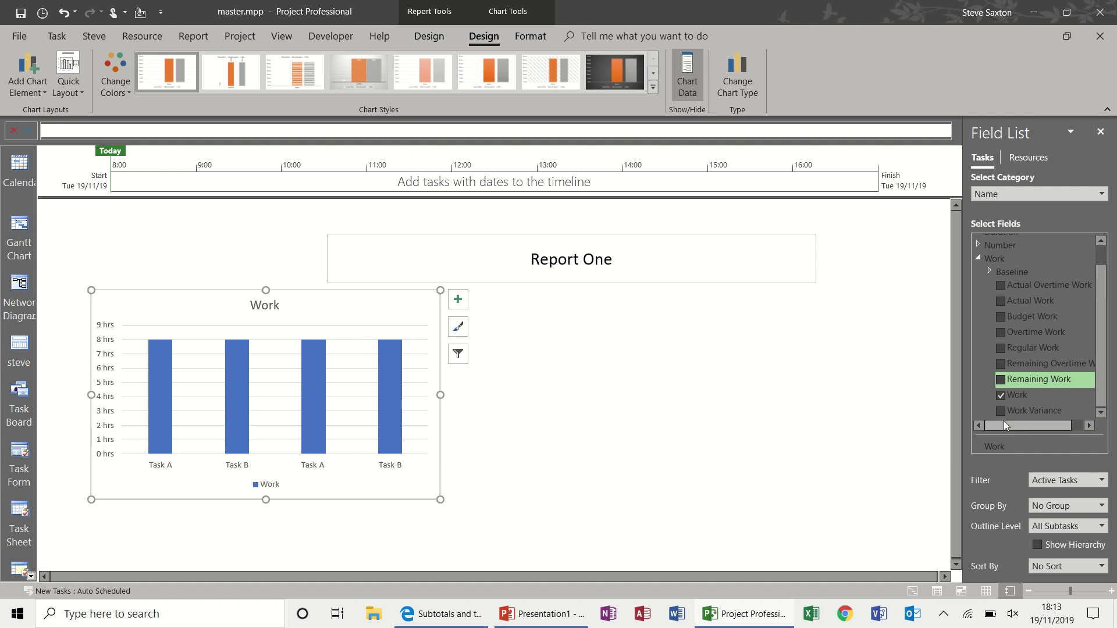
Create and apply a new 'Projects' grouping that groups the chart by the Project field.
{"action": "left_click", "coordinate": [1102, 506]}
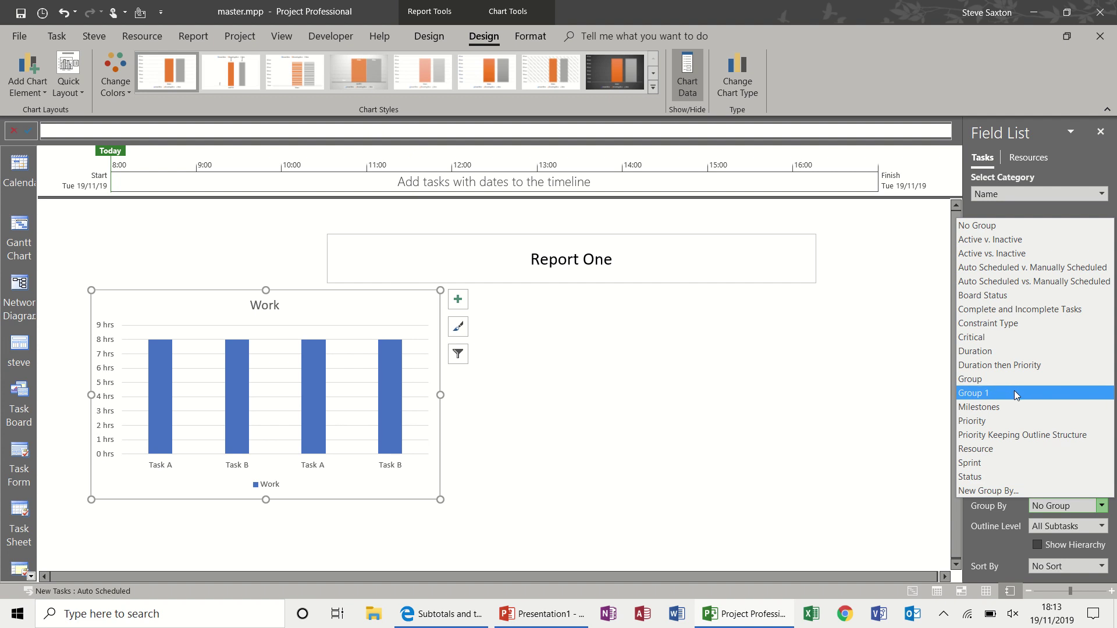
{"action": "left_click", "coordinate": [997, 490]}
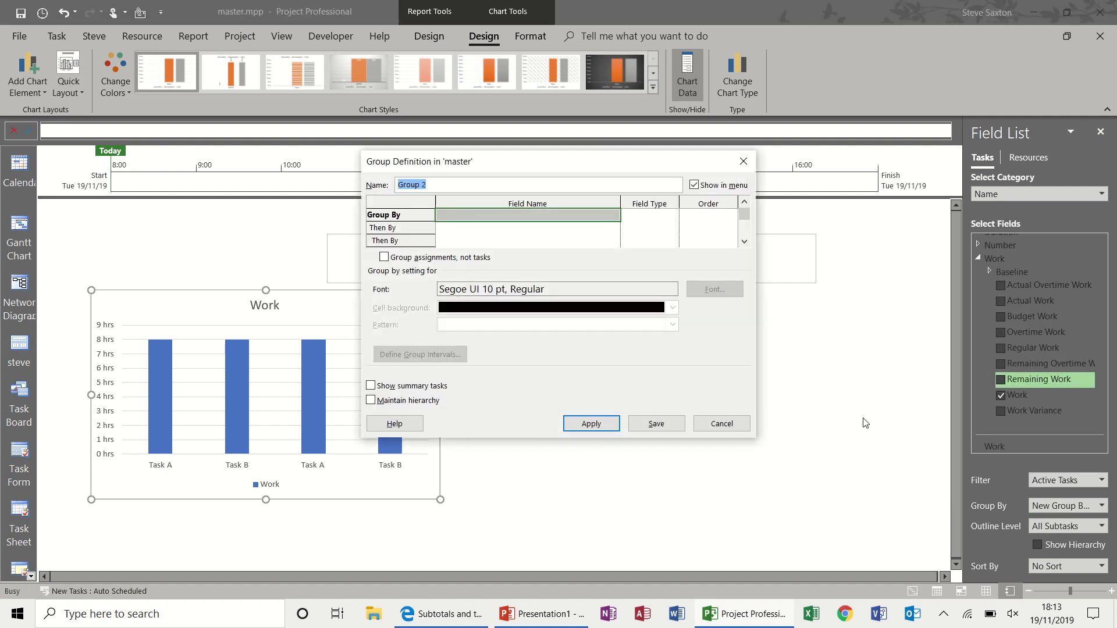
{"action": "type", "text": "Projects"}
{"action": "left_click", "coordinate": [490, 214]}
{"action": "type", "text": "Pr"}
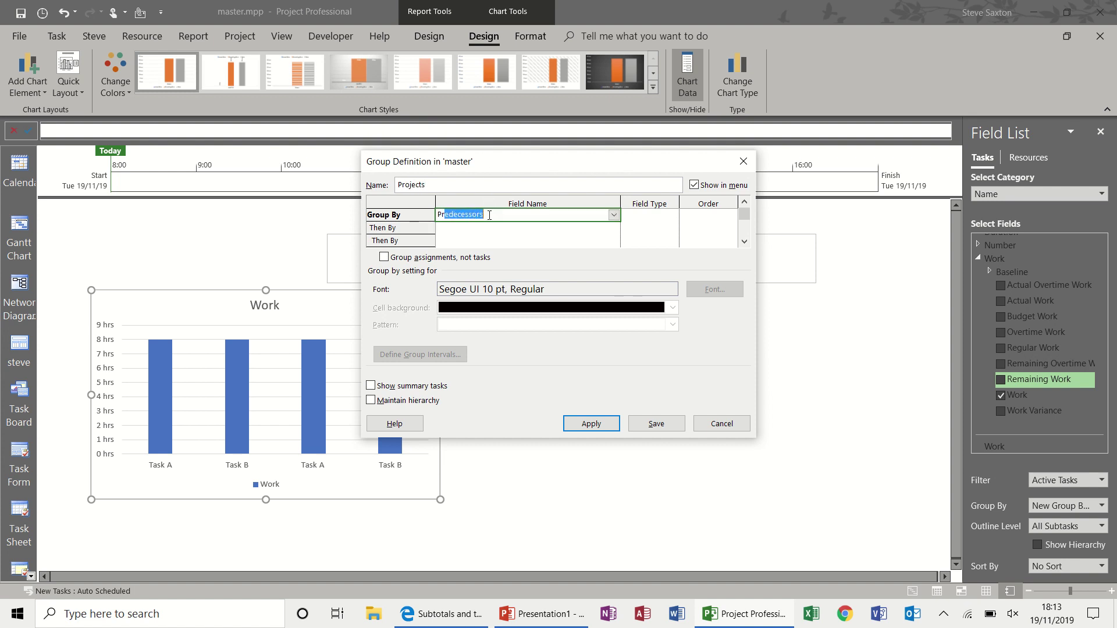
{"action": "type", "text": "oject"}
{"action": "key", "text": "Return"}
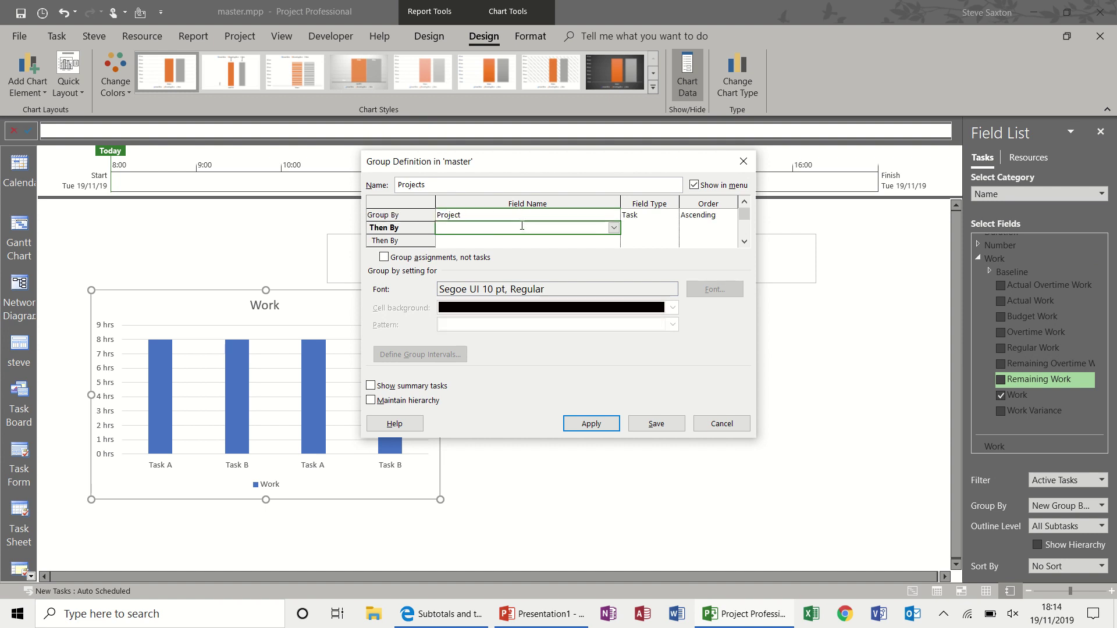
{"action": "left_click", "coordinate": [608, 425]}
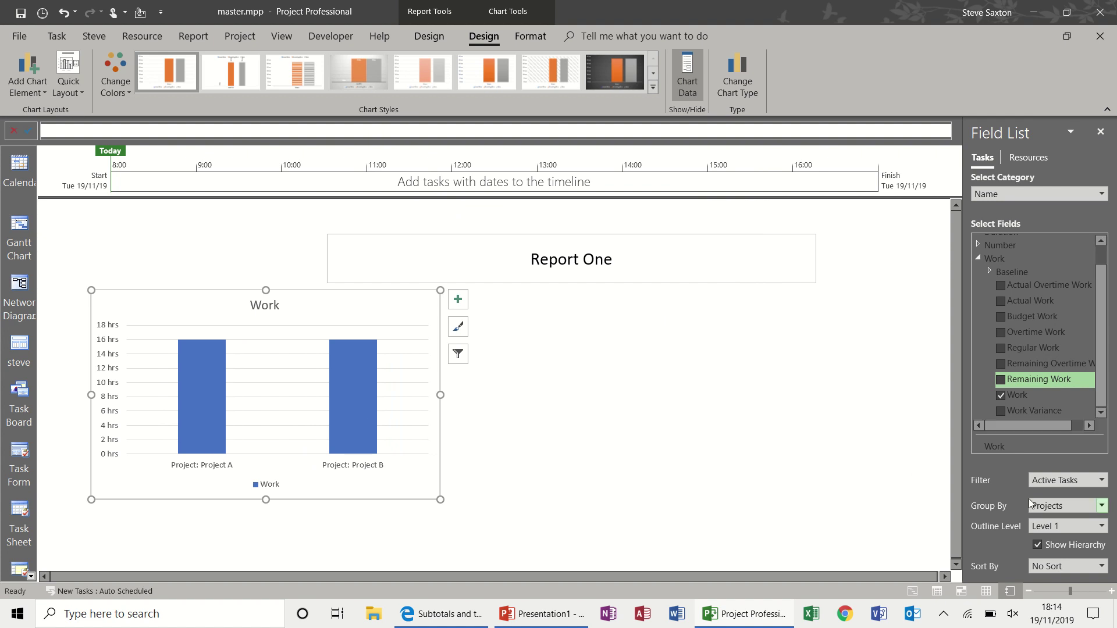
Set the chart's outline level to All Subtasks, shift it slightly left, and deselect it.
{"action": "left_click", "coordinate": [1102, 526]}
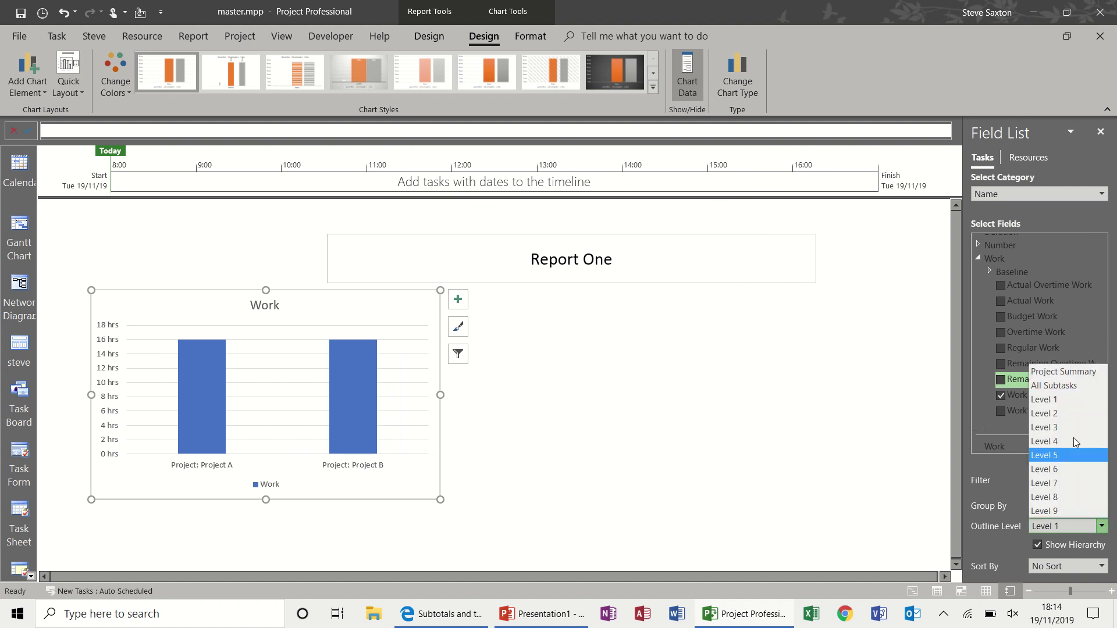
{"action": "left_click", "coordinate": [1054, 385]}
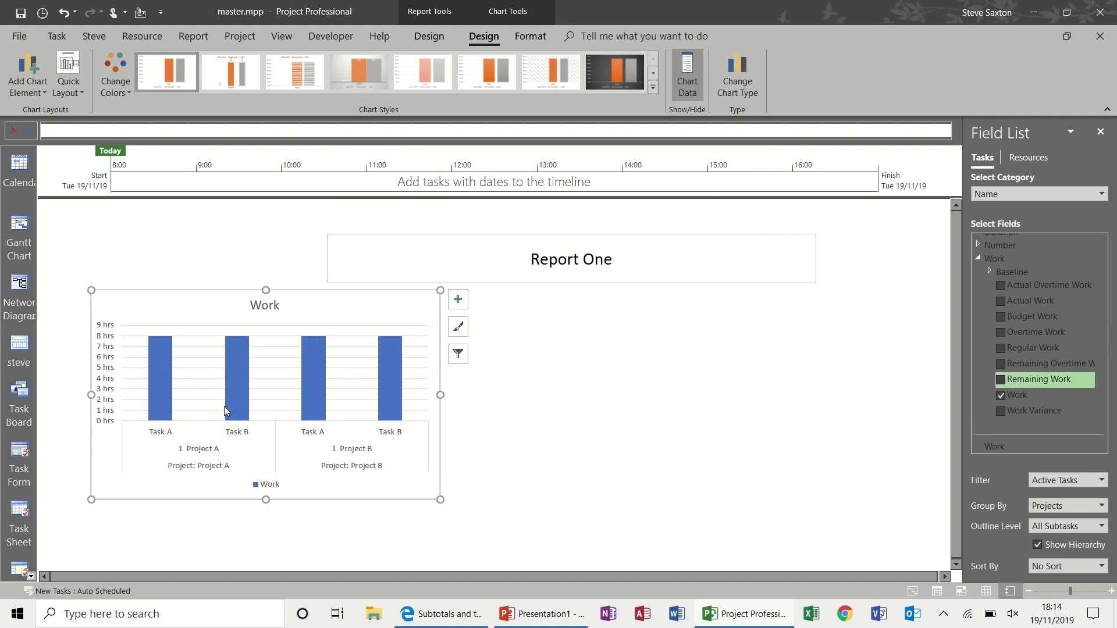
{"action": "left_click_drag", "start_coordinate": [354, 301], "coordinate": [343, 300]}
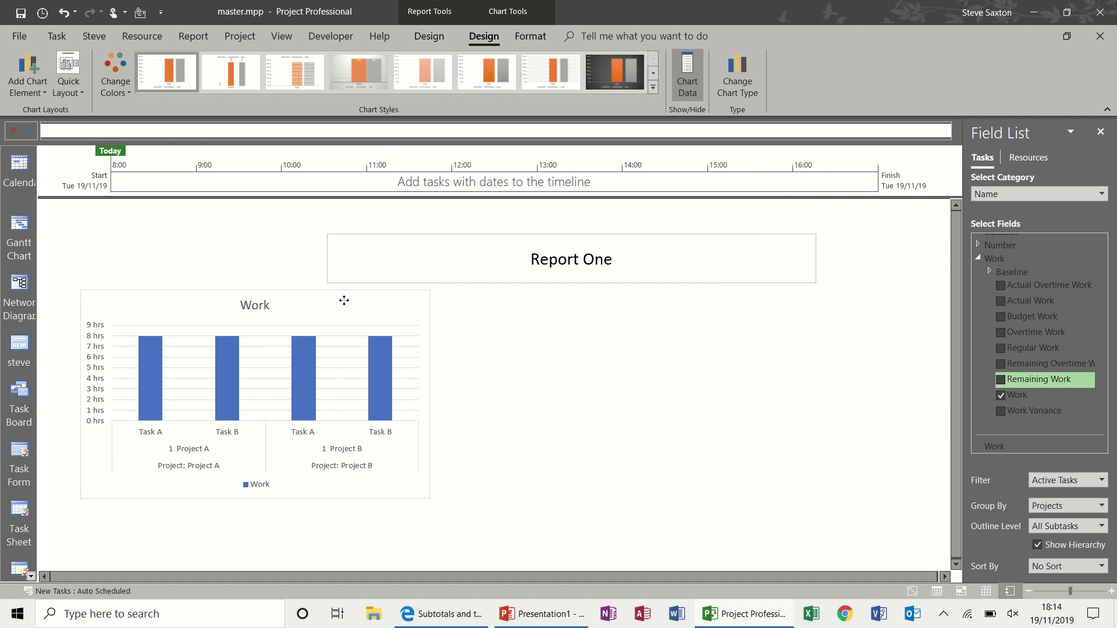
{"action": "left_click", "coordinate": [473, 317]}
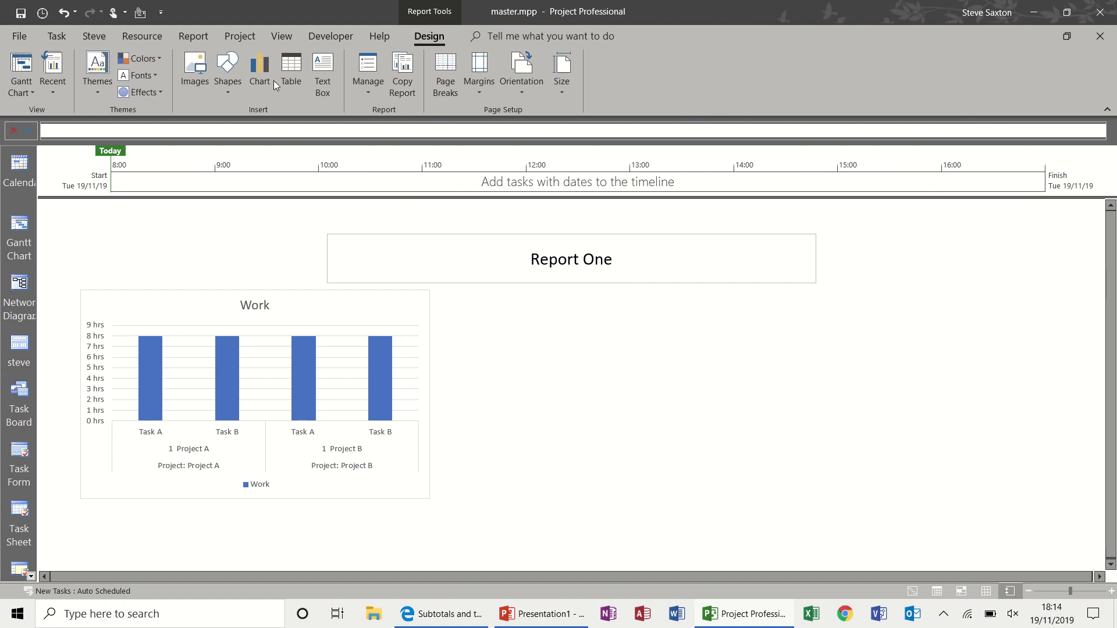
Insert a second clustered column chart beside the first, based on Resources, showing only Work.
{"action": "left_click", "coordinate": [267, 82]}
{"action": "double_click", "coordinate": [514, 241]}
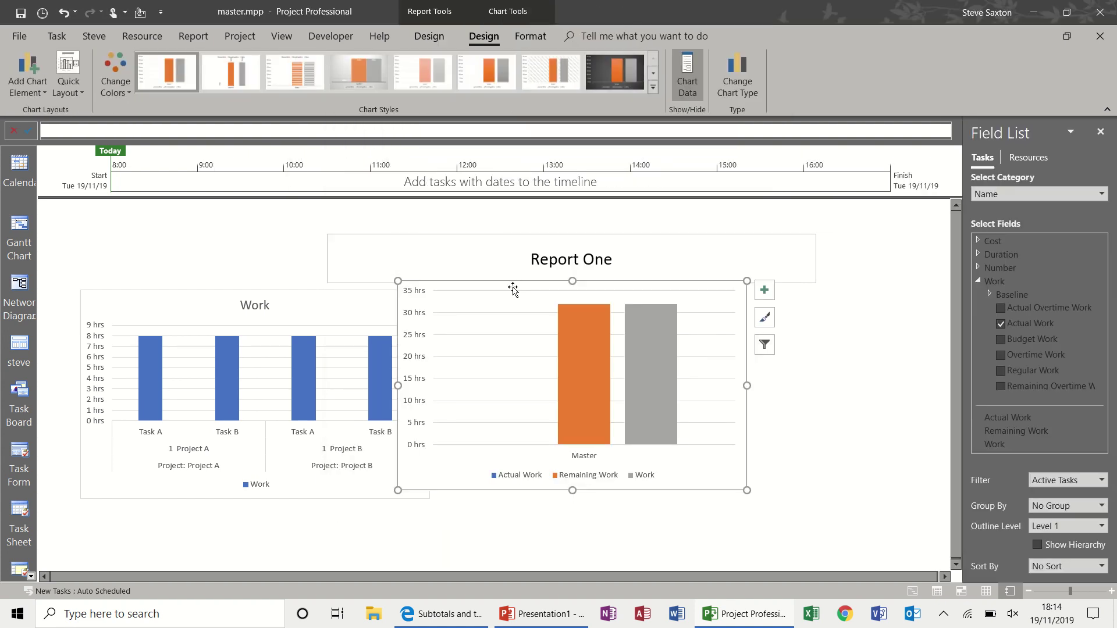
{"action": "left_click_drag", "start_coordinate": [513, 284], "coordinate": [548, 296]}
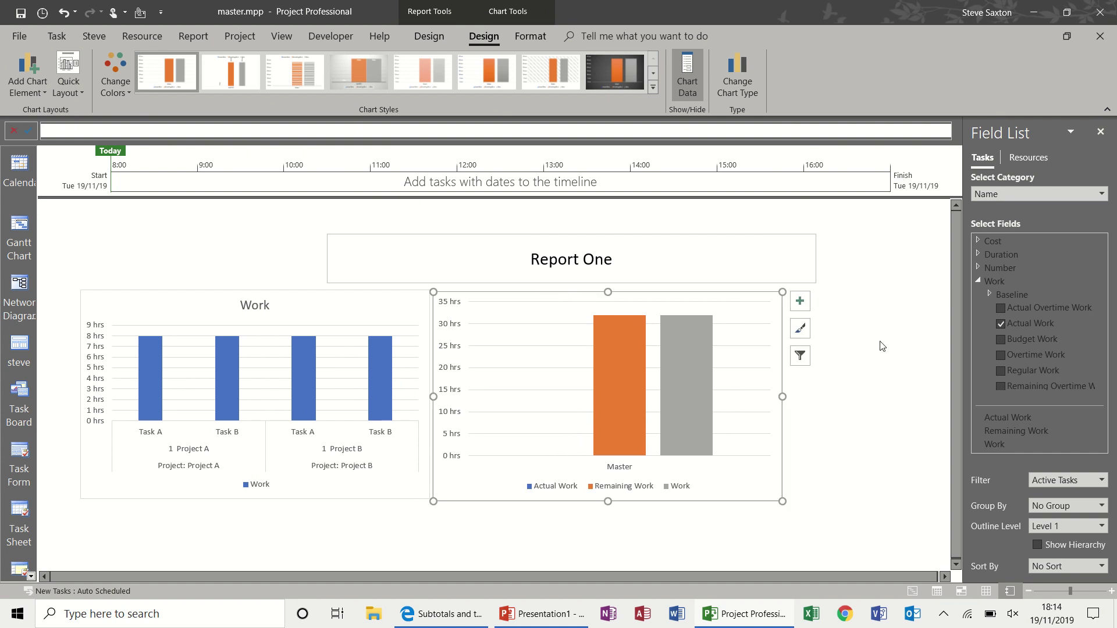
{"action": "left_click", "coordinate": [1032, 158]}
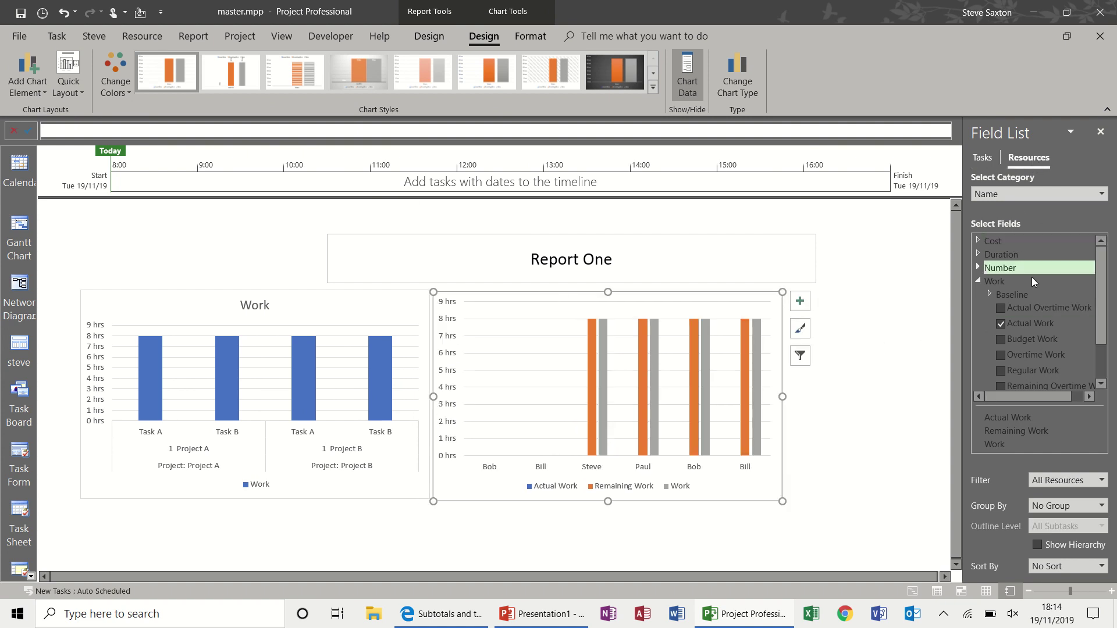
{"action": "left_click", "coordinate": [1015, 323]}
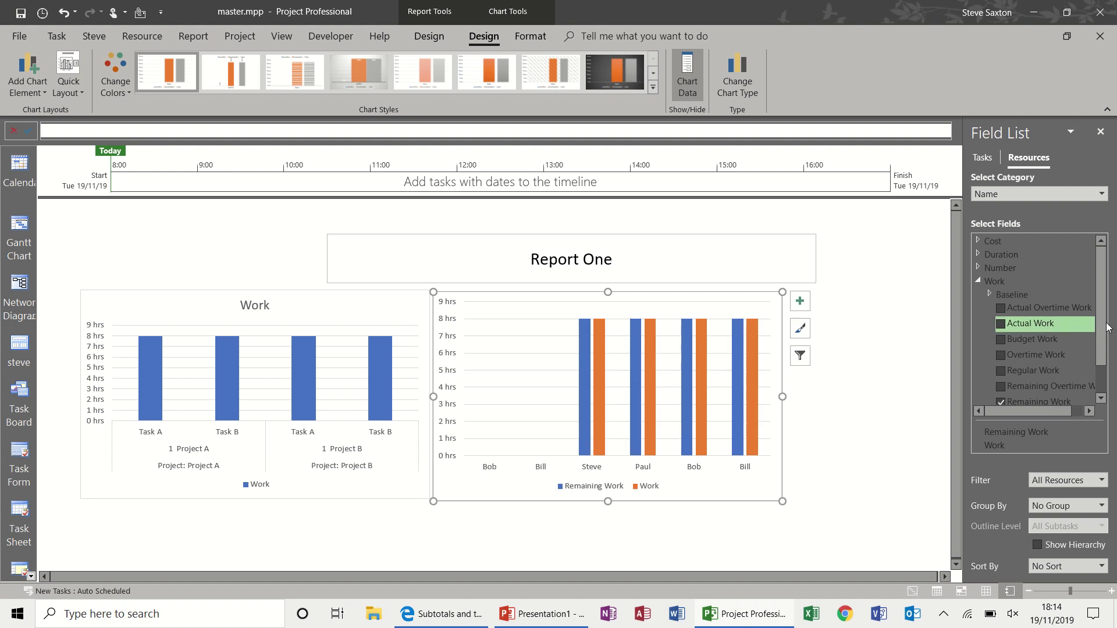
{"action": "scroll", "coordinate": [1105, 342], "scroll_direction": "down", "scroll_amount": 2}
{"action": "left_click", "coordinate": [1010, 368]}
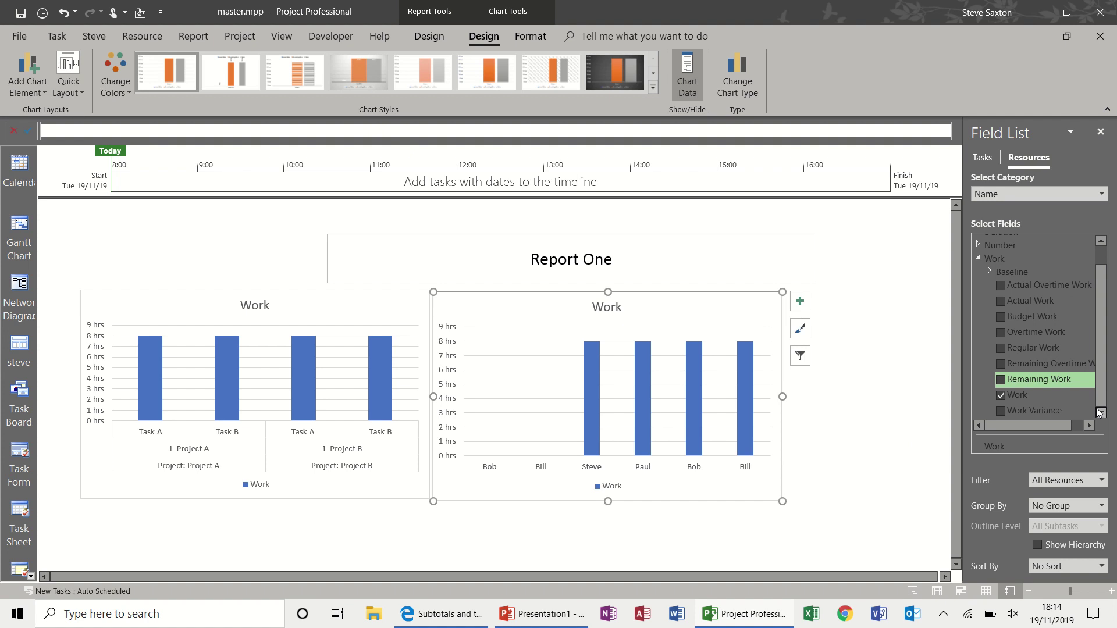
Group the resource chart by Projects with outline level All Subtasks, then deselect it.
{"action": "left_click", "coordinate": [1102, 506]}
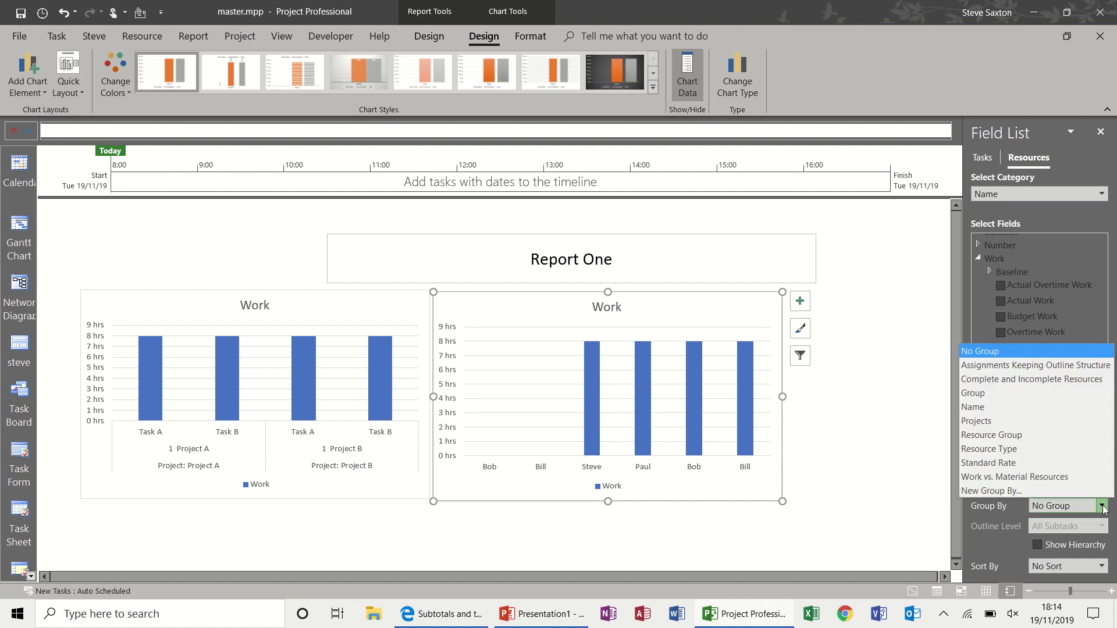
{"action": "left_click", "coordinate": [999, 420]}
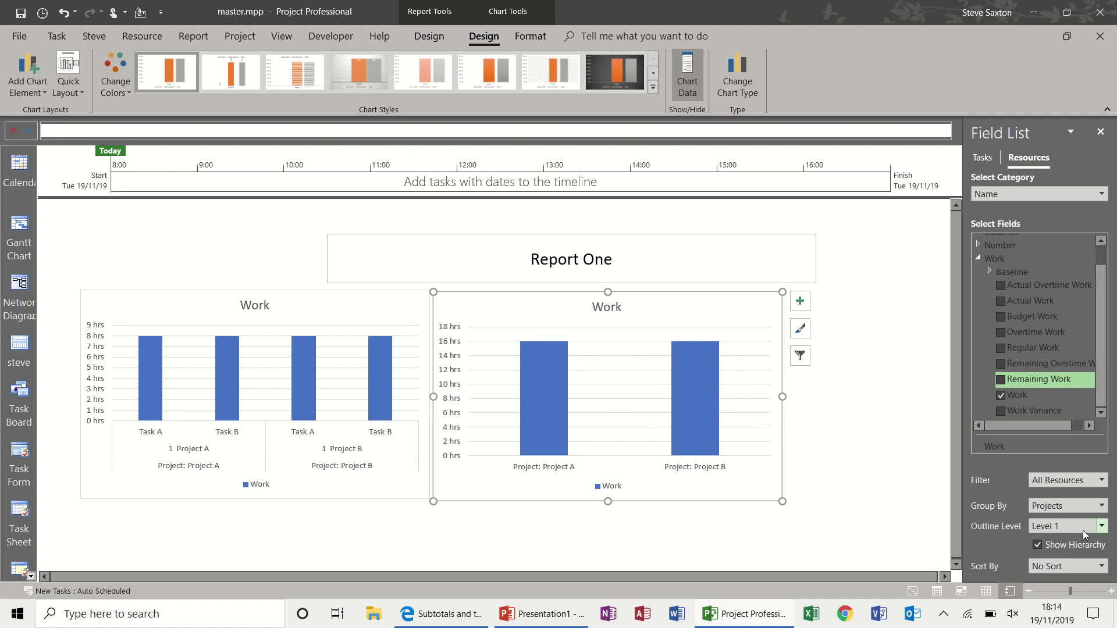
{"action": "left_click", "coordinate": [1102, 527]}
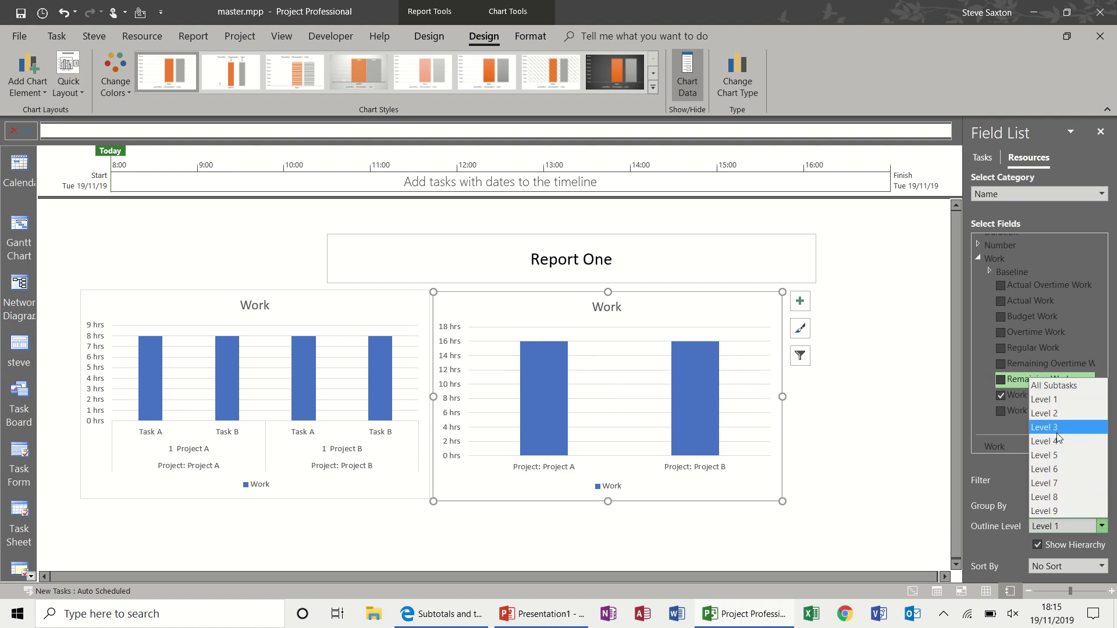
{"action": "left_click", "coordinate": [1063, 386]}
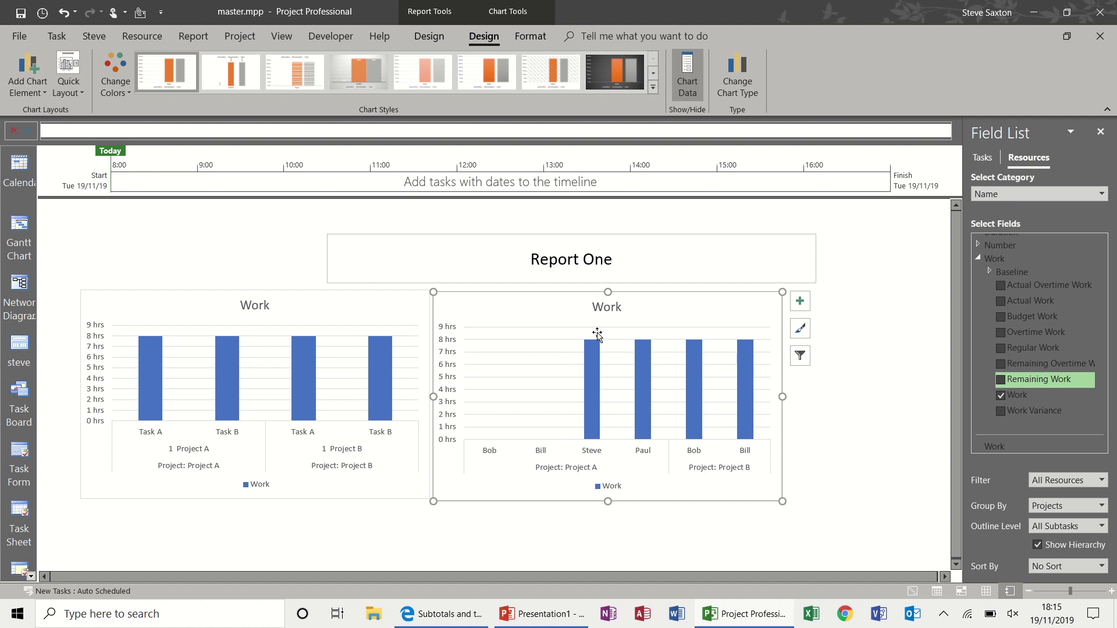
{"action": "left_click", "coordinate": [852, 453]}
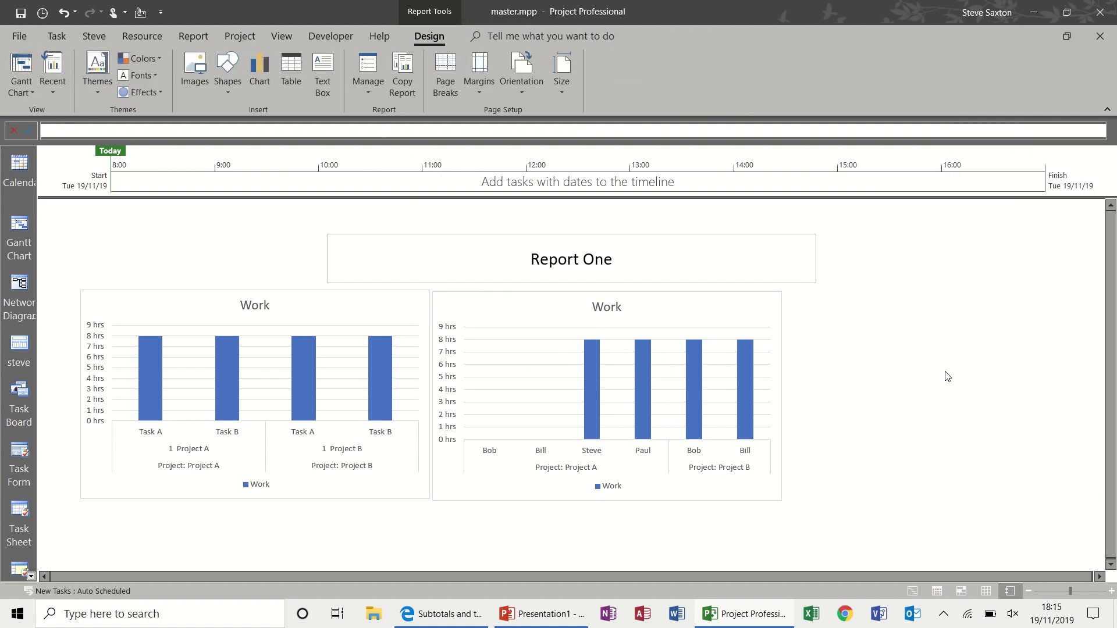
Insert a table below the charts and make it list resources.
{"action": "left_click", "coordinate": [291, 63]}
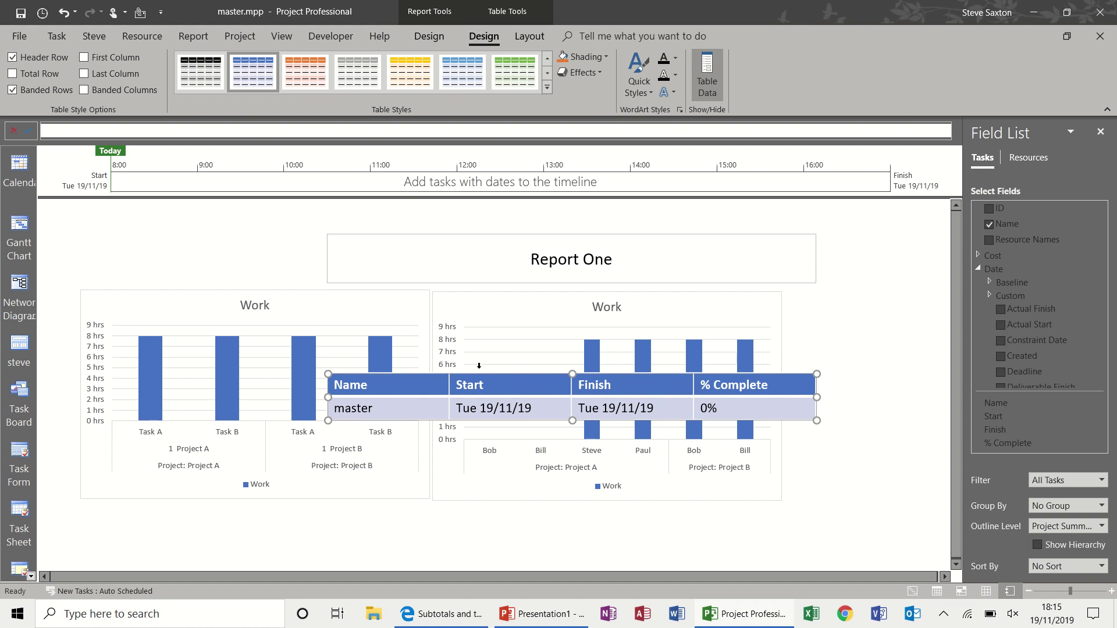
{"action": "left_click_drag", "start_coordinate": [479, 377], "coordinate": [227, 511]}
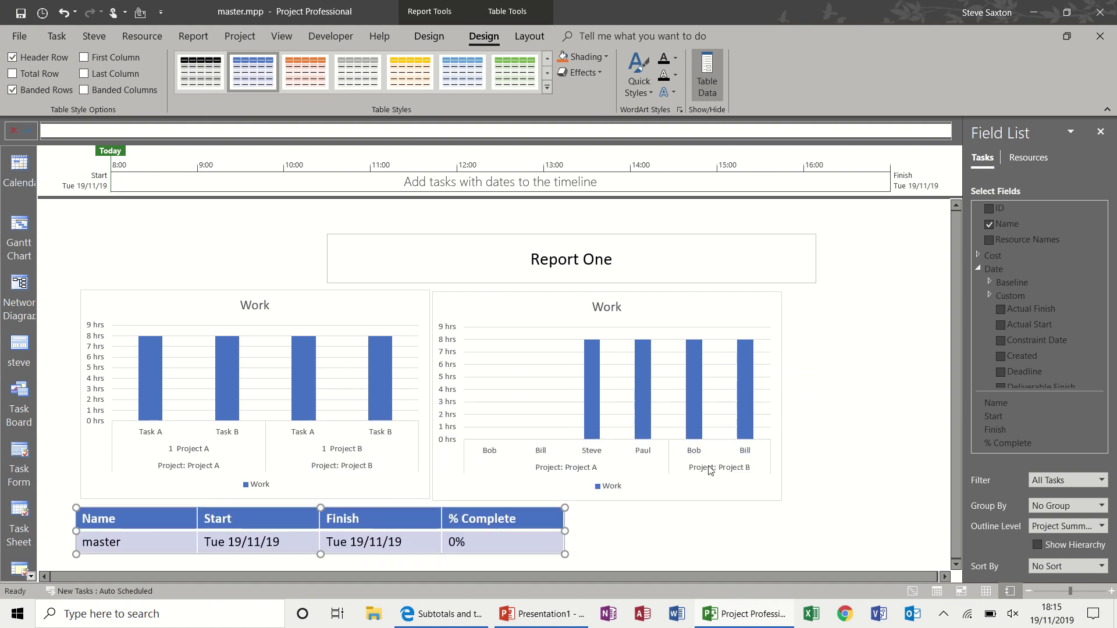
{"action": "left_click", "coordinate": [1028, 158]}
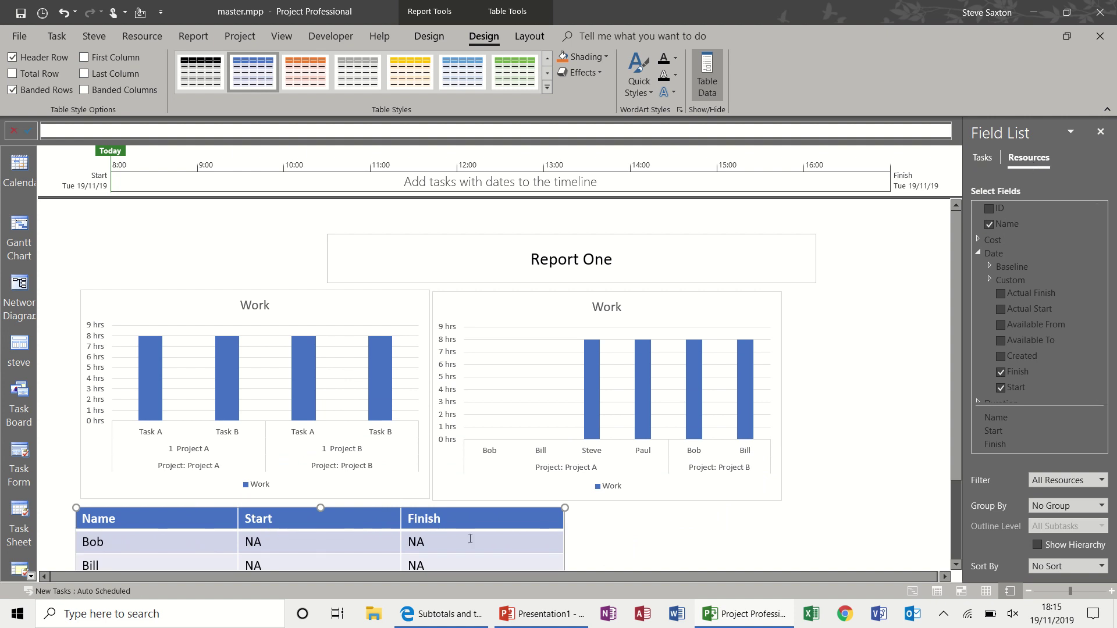
Remove the Start and Finish columns and add the Work column, leaving Name and Work.
{"action": "scroll", "coordinate": [955, 377], "scroll_direction": "down", "scroll_amount": 1}
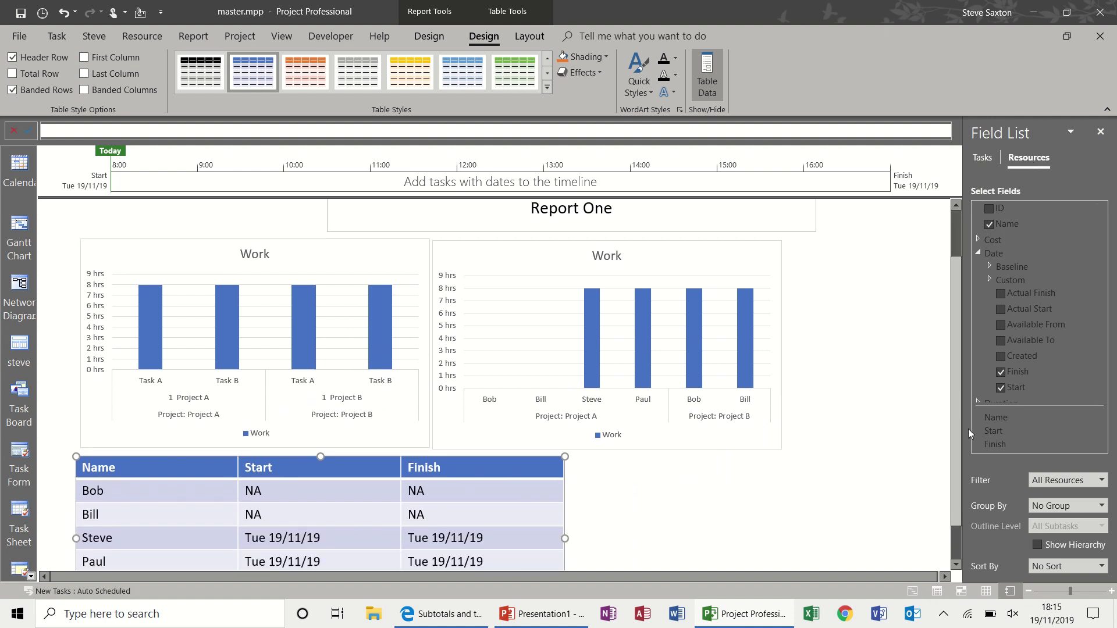
{"action": "left_click", "coordinate": [1000, 373]}
{"action": "left_click", "coordinate": [1001, 387]}
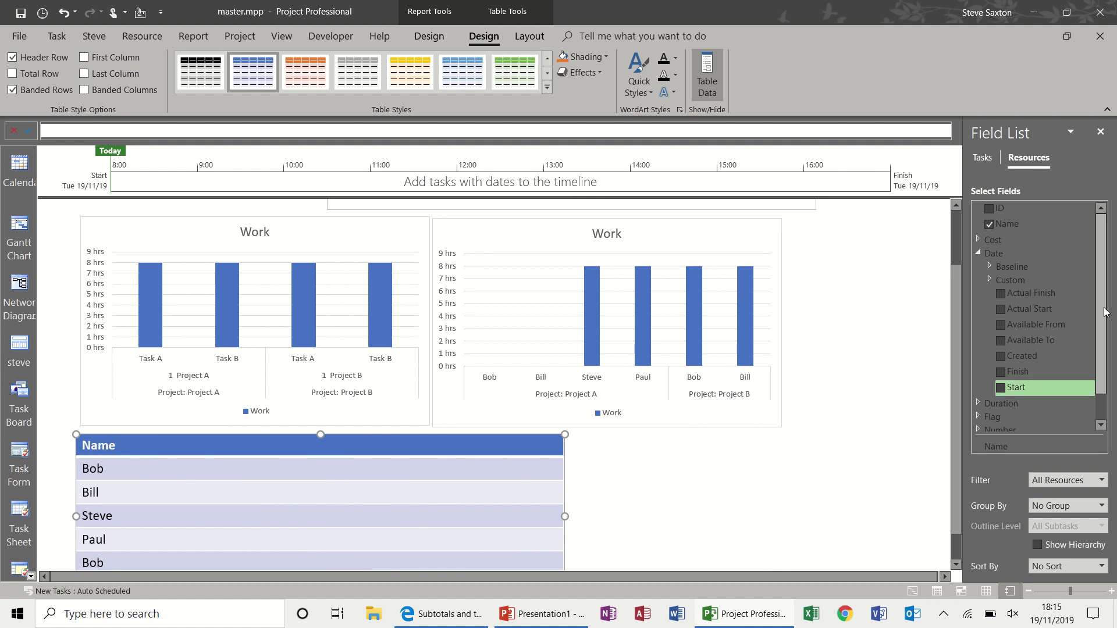
{"action": "scroll", "coordinate": [1101, 313], "scroll_direction": "down", "scroll_amount": 1}
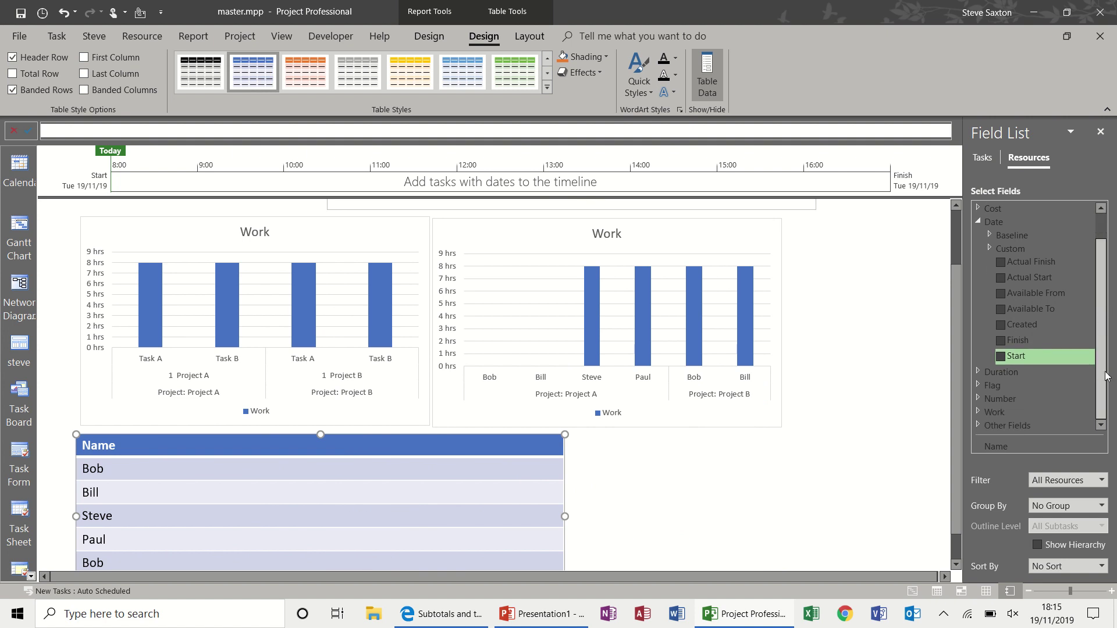
{"action": "left_click", "coordinate": [977, 412]}
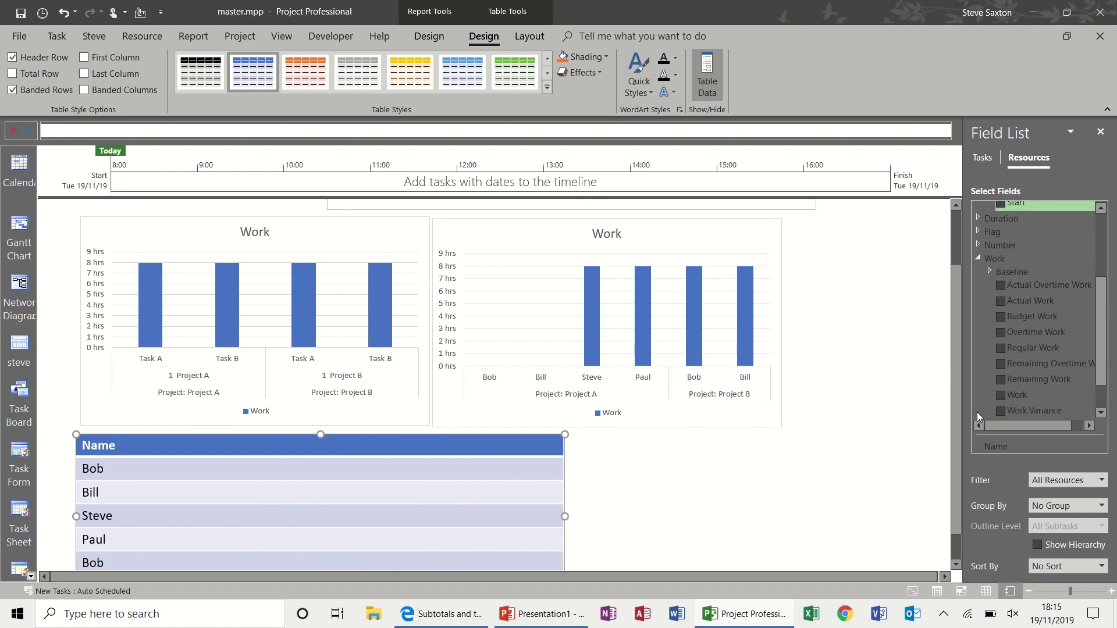
{"action": "left_click", "coordinate": [1002, 397]}
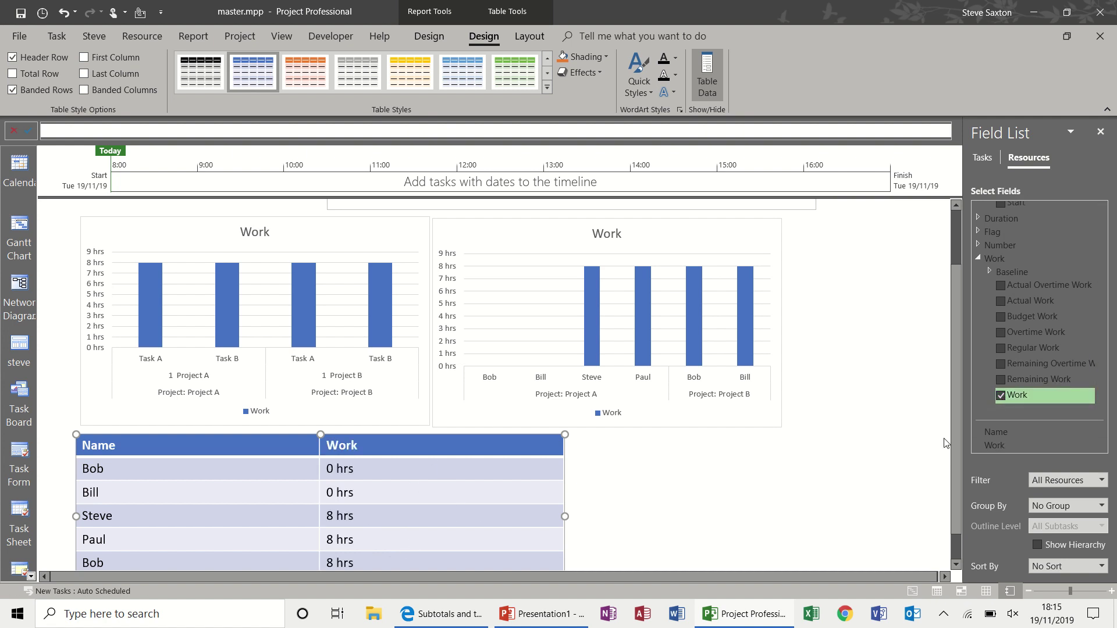
Group the table by Projects with Outline Level set to All Subtasks.
{"action": "left_click", "coordinate": [1101, 507]}
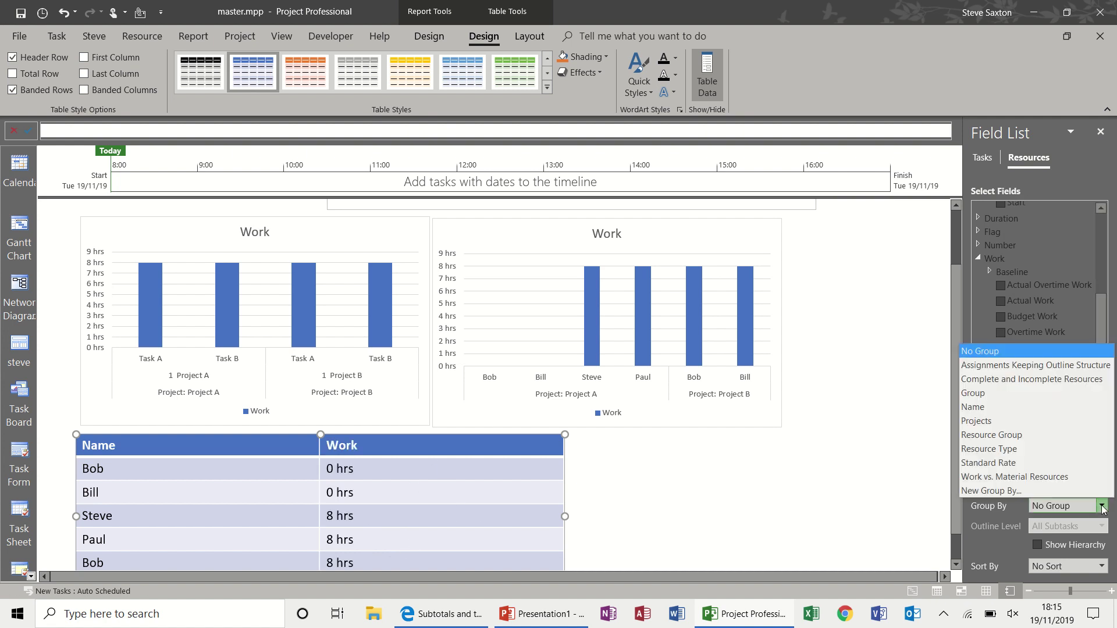
{"action": "left_click", "coordinate": [1020, 422]}
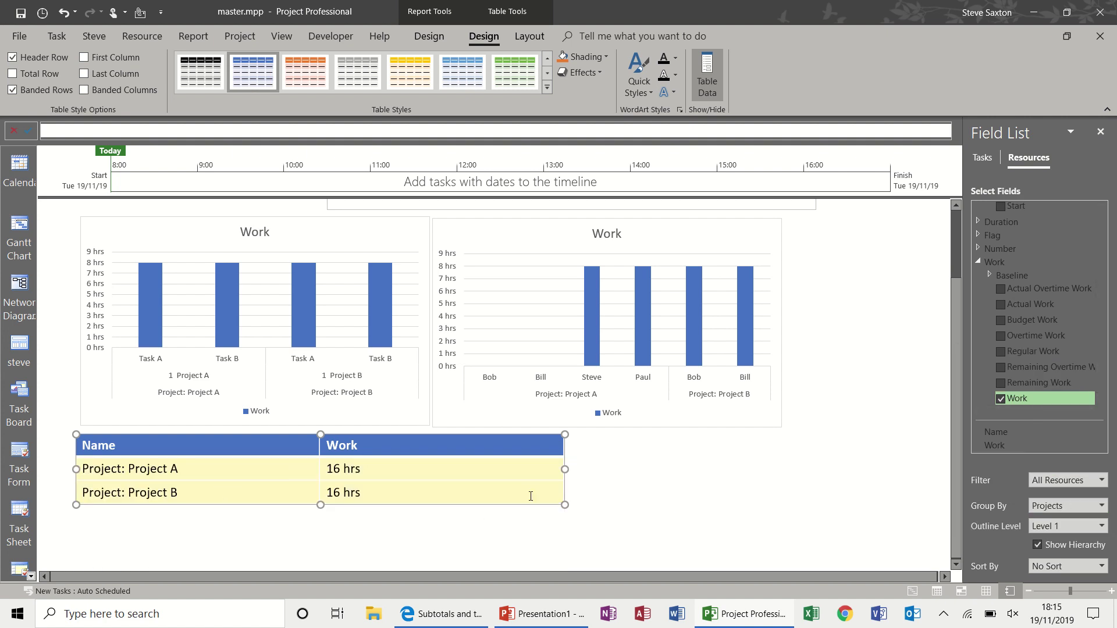
{"action": "left_click", "coordinate": [1103, 527]}
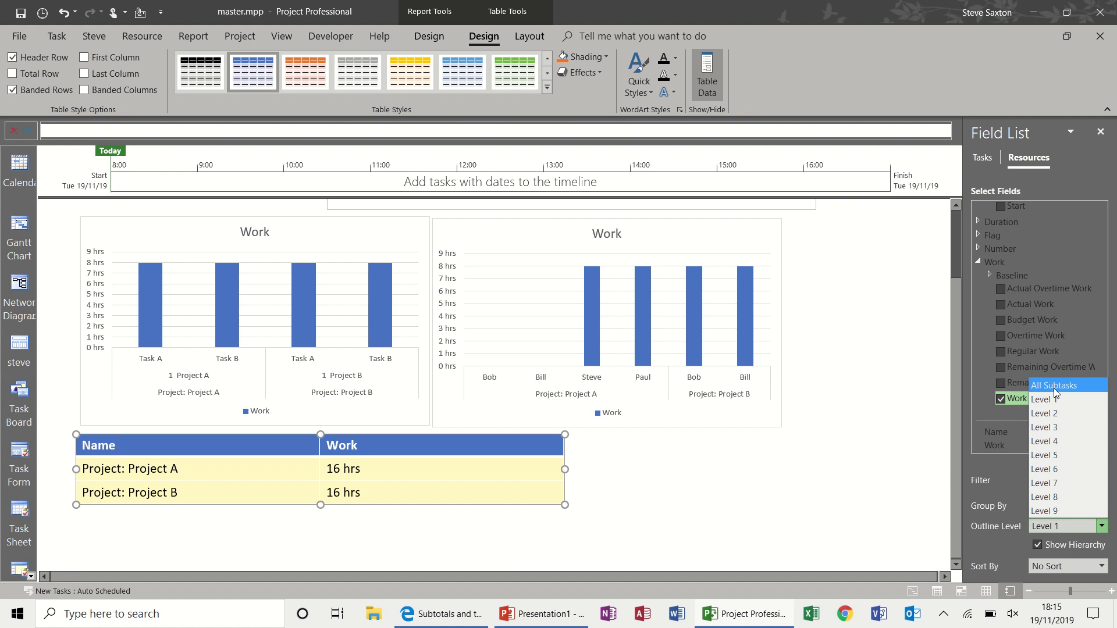
{"action": "left_click", "coordinate": [1053, 386]}
{"action": "left_click_drag", "start_coordinate": [959, 341], "coordinate": [966, 429]}
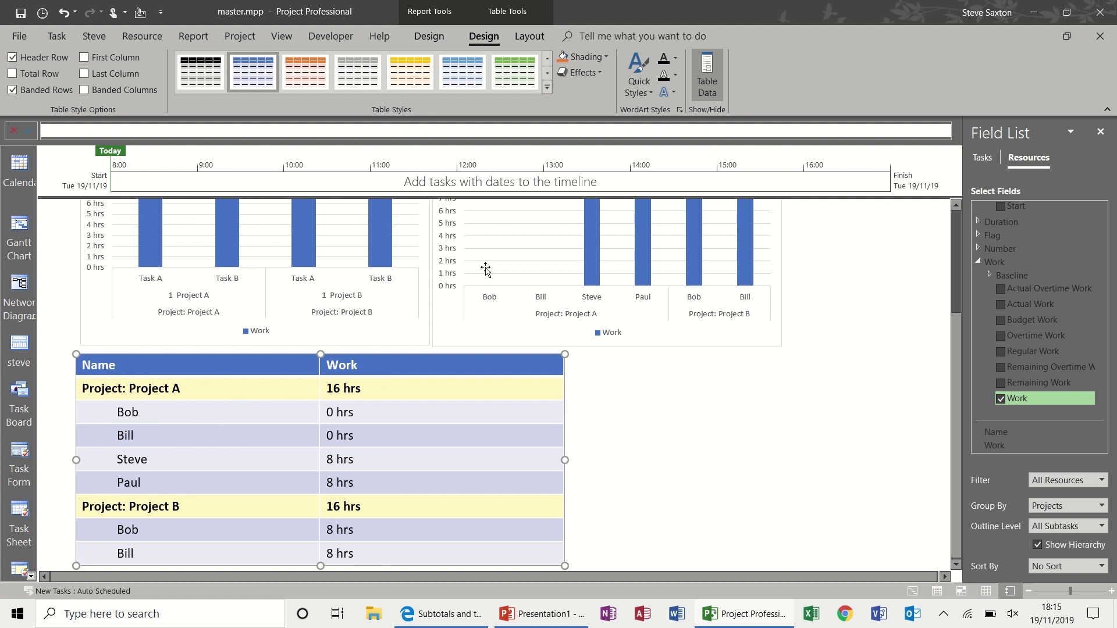
{"action": "left_click_drag", "start_coordinate": [955, 393], "coordinate": [950, 301]}
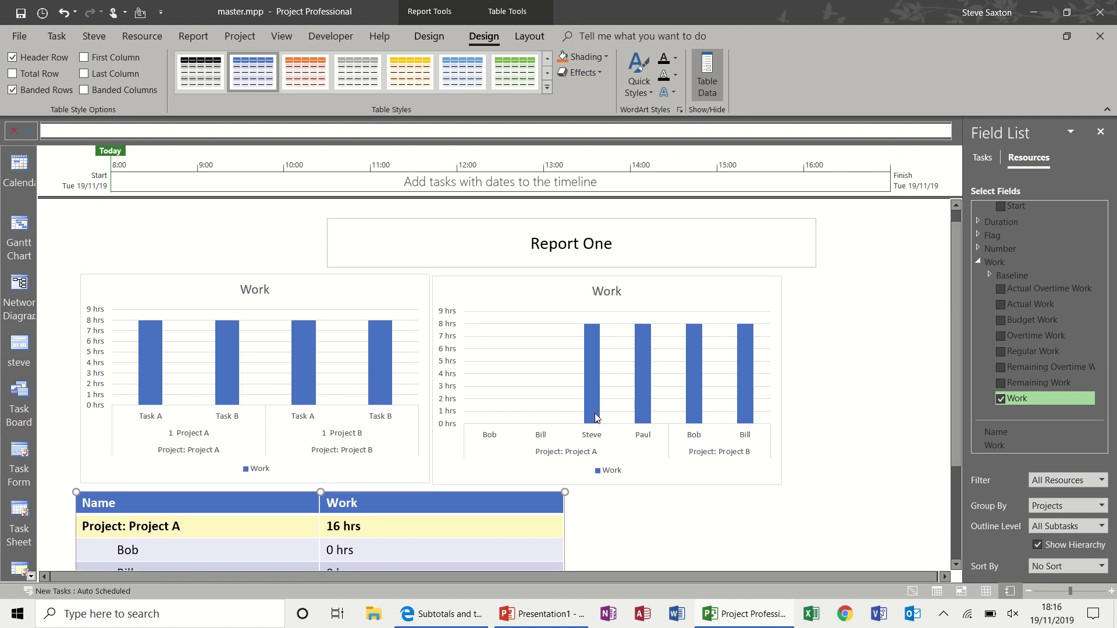
From the Gantt Chart, reopen the Resource across Projects custom report and scroll to its table.
{"action": "left_click", "coordinate": [18, 232]}
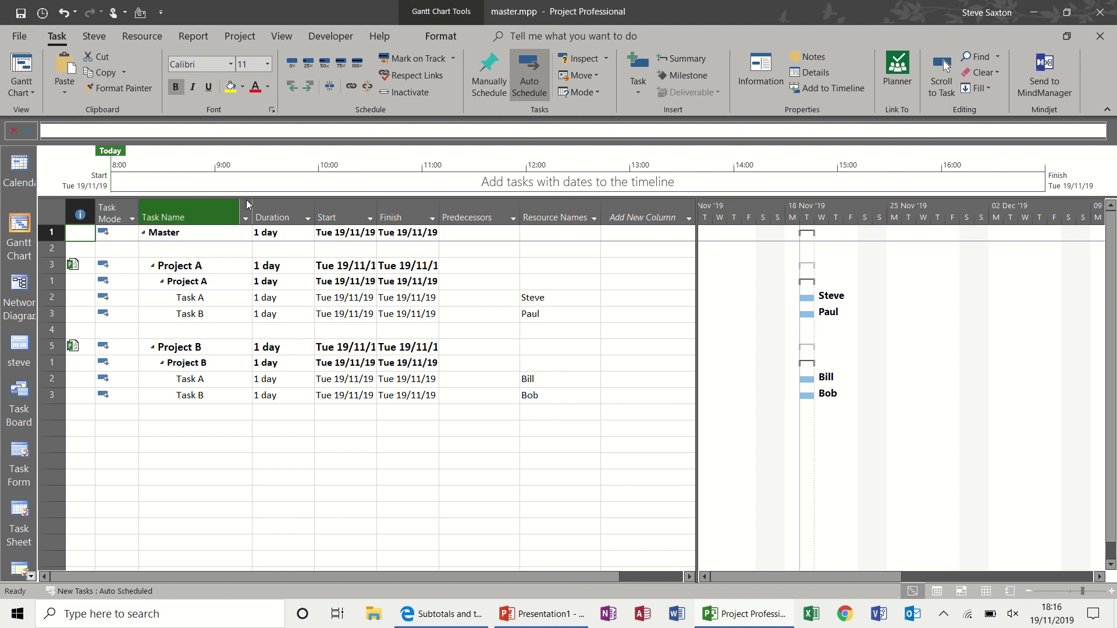
{"action": "left_click", "coordinate": [198, 37]}
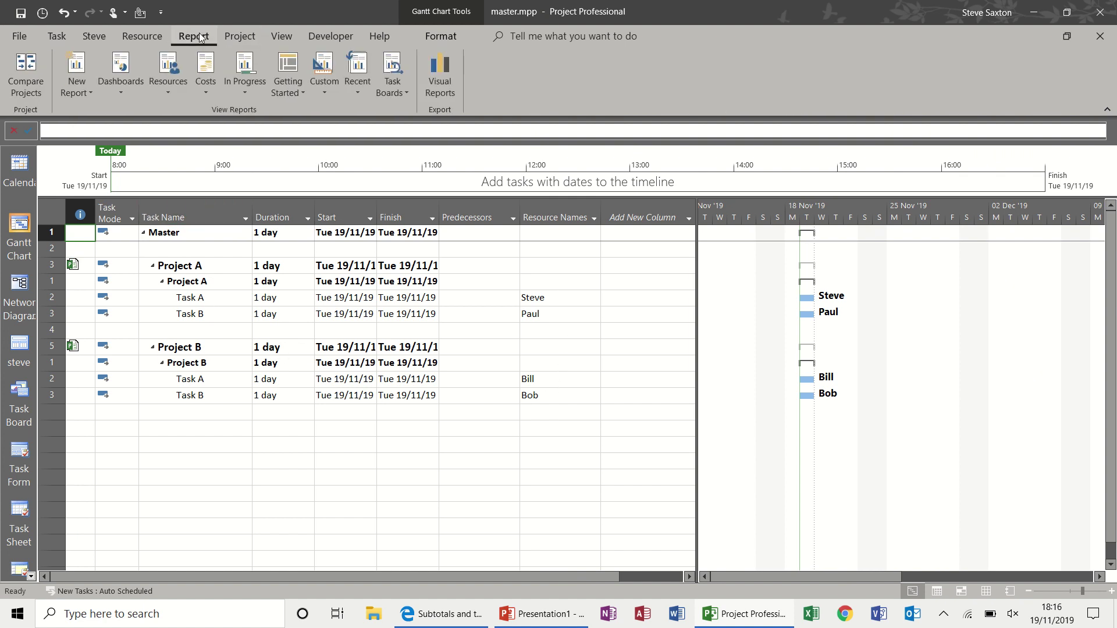
{"action": "left_click", "coordinate": [317, 95]}
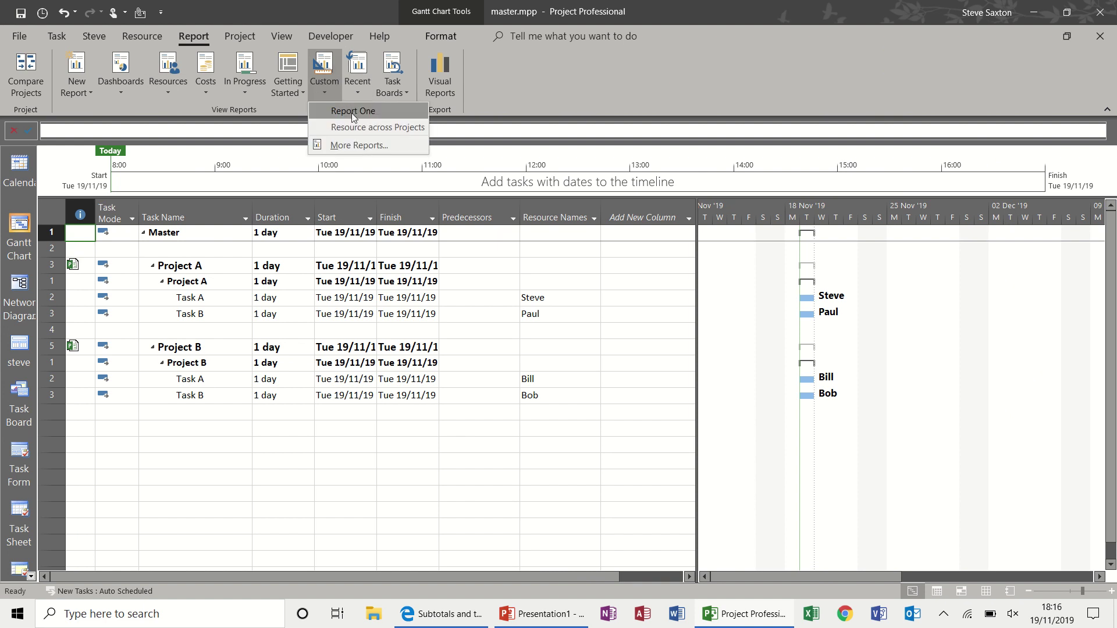
{"action": "left_click", "coordinate": [355, 129]}
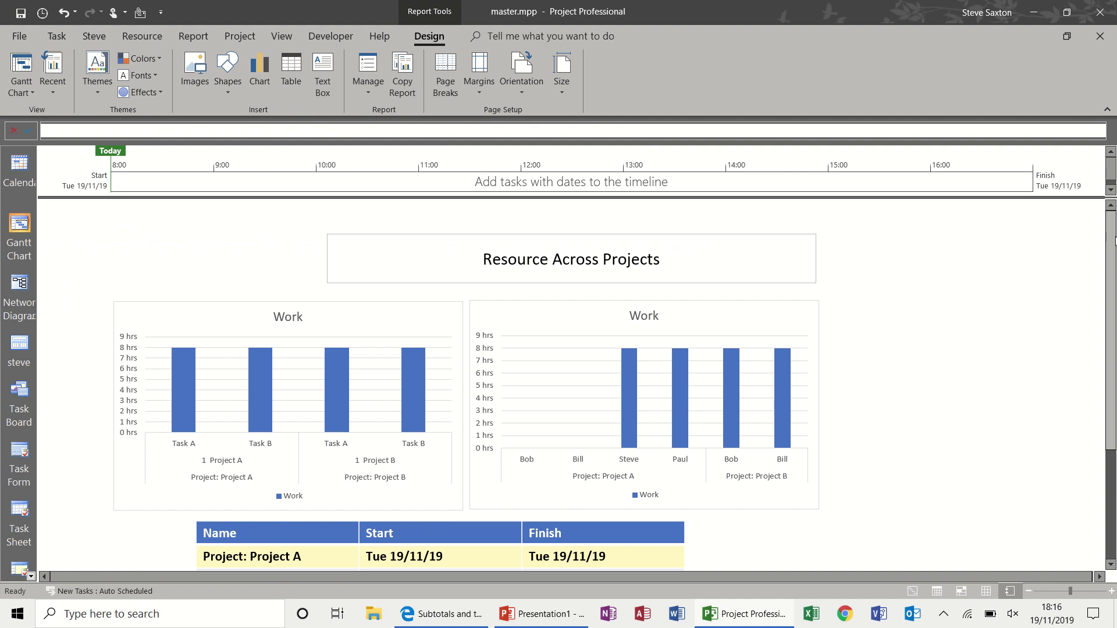
{"action": "scroll", "coordinate": [1116, 238], "scroll_direction": "down", "scroll_amount": 3}
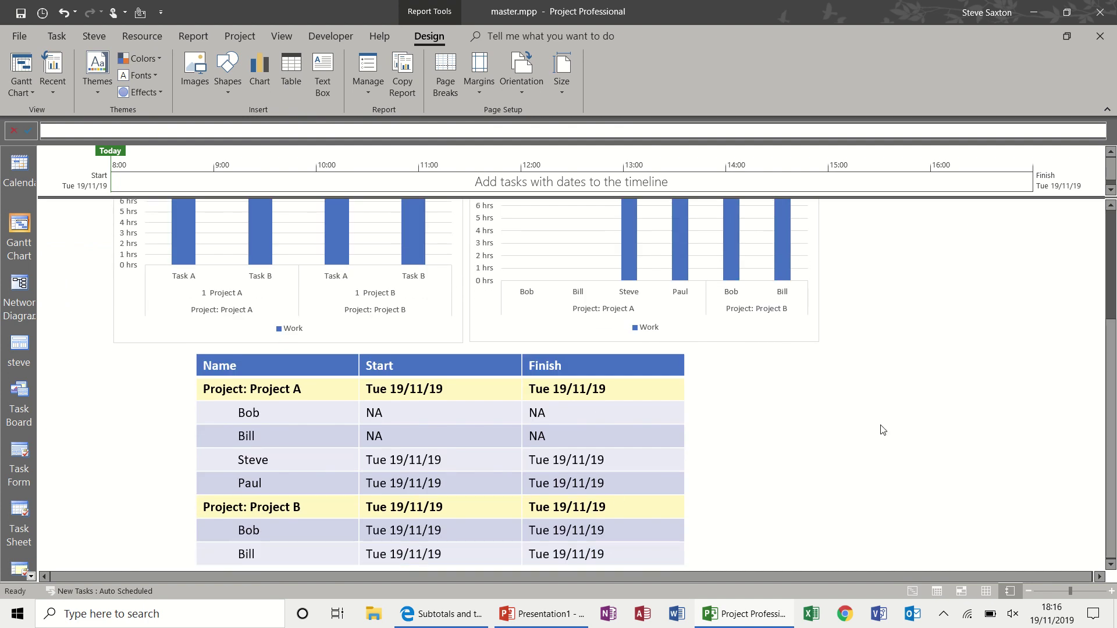